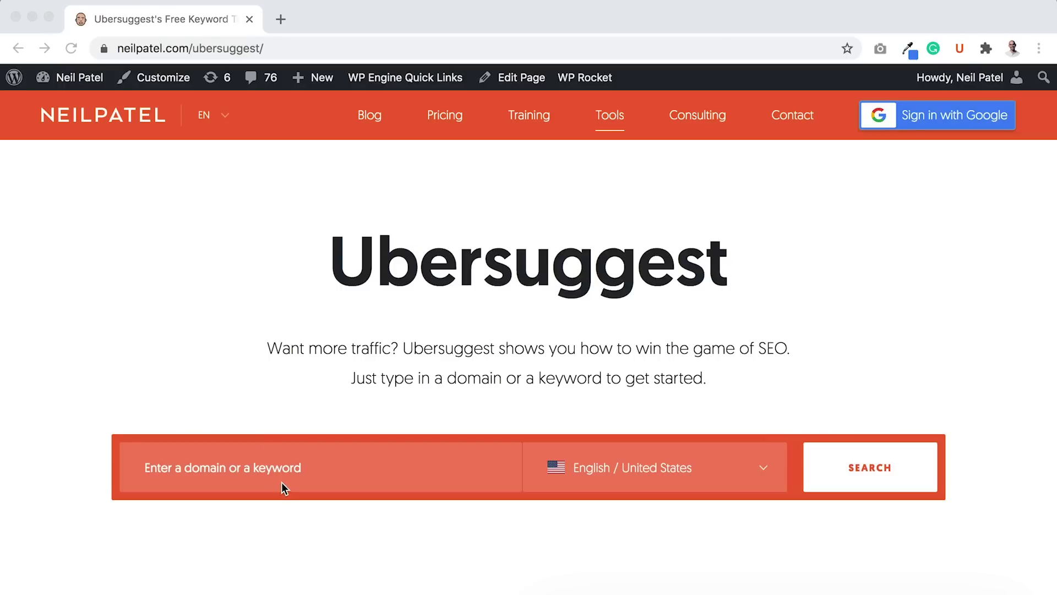
- Run an Ubersuggest search for the keyword 'marketing'
click(276, 463)
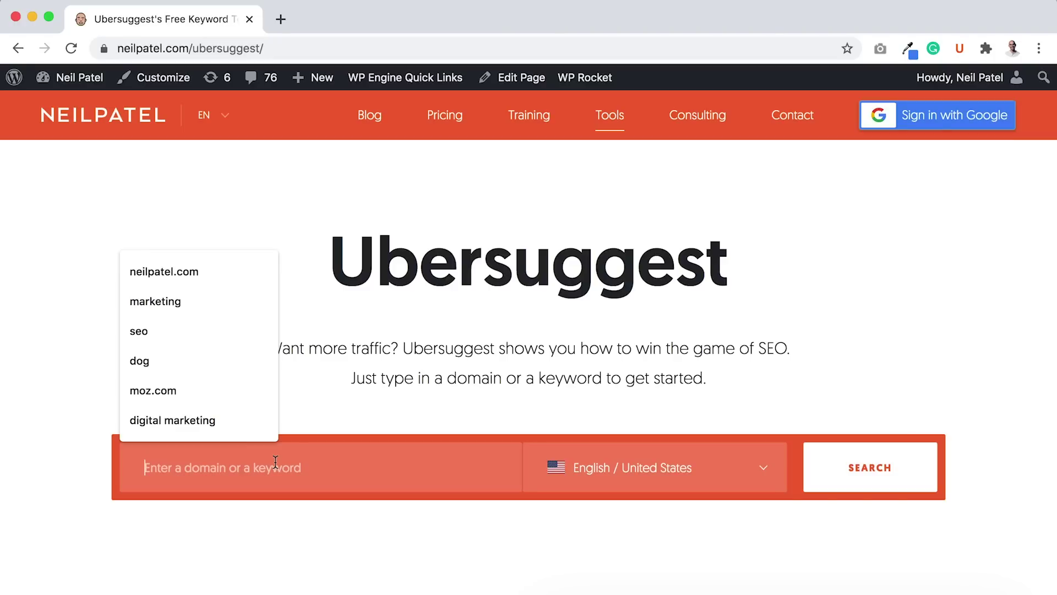
text(marketing)
key(Return)
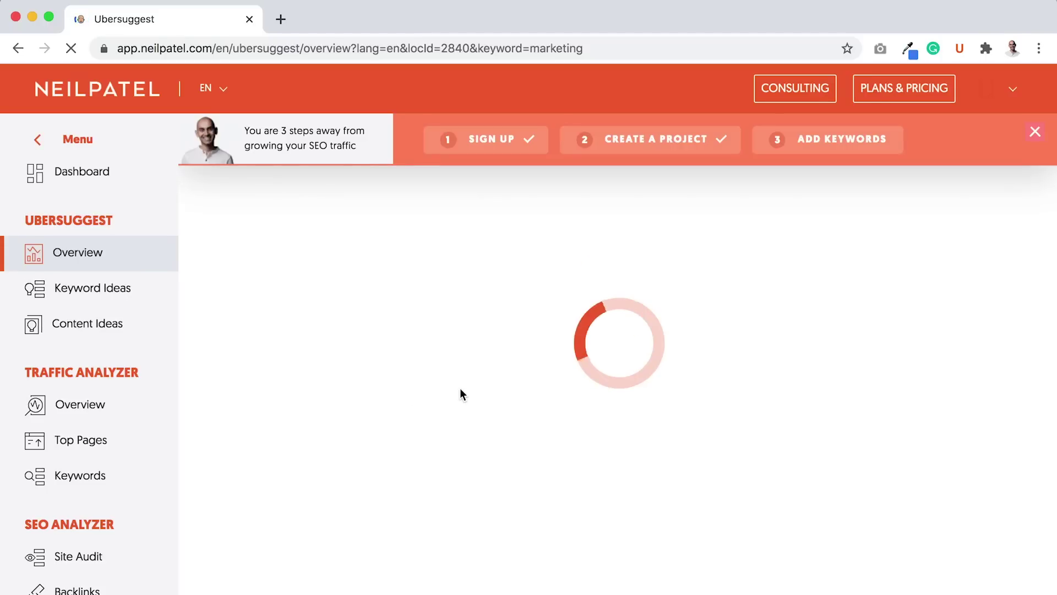
- Close the '3 steps away' banner and scroll through the marketing overview, keyword ideas and content ideas
click(1036, 133)
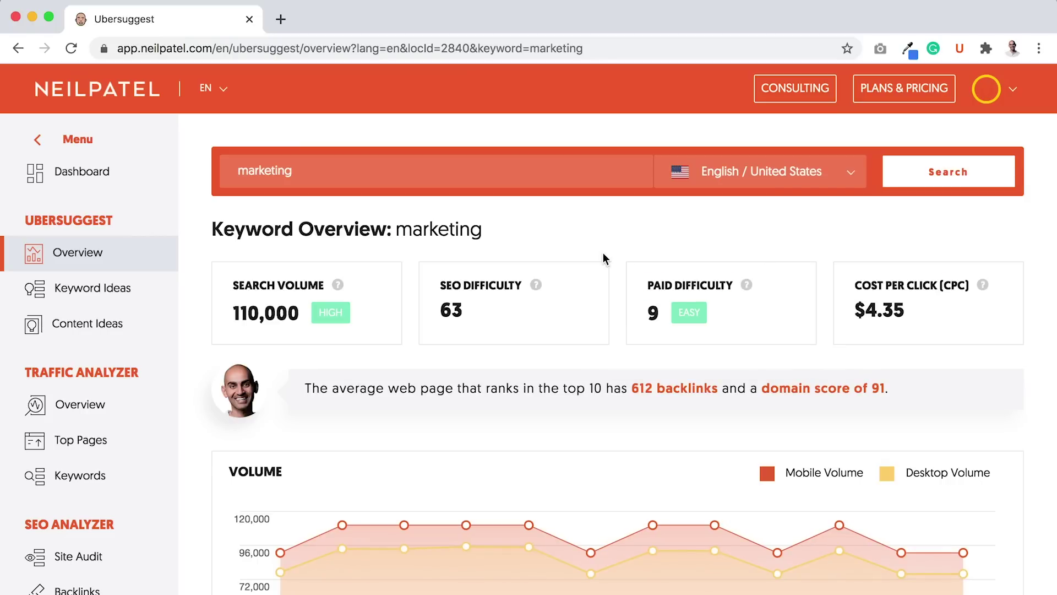
scroll(604, 258, down, 3)
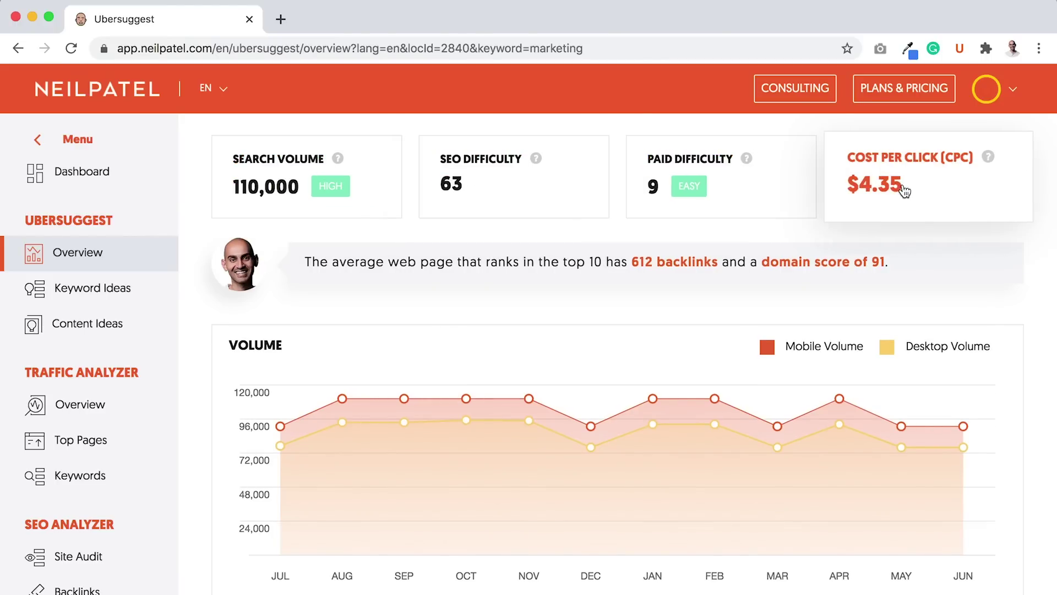
scroll(735, 374, down, 15)
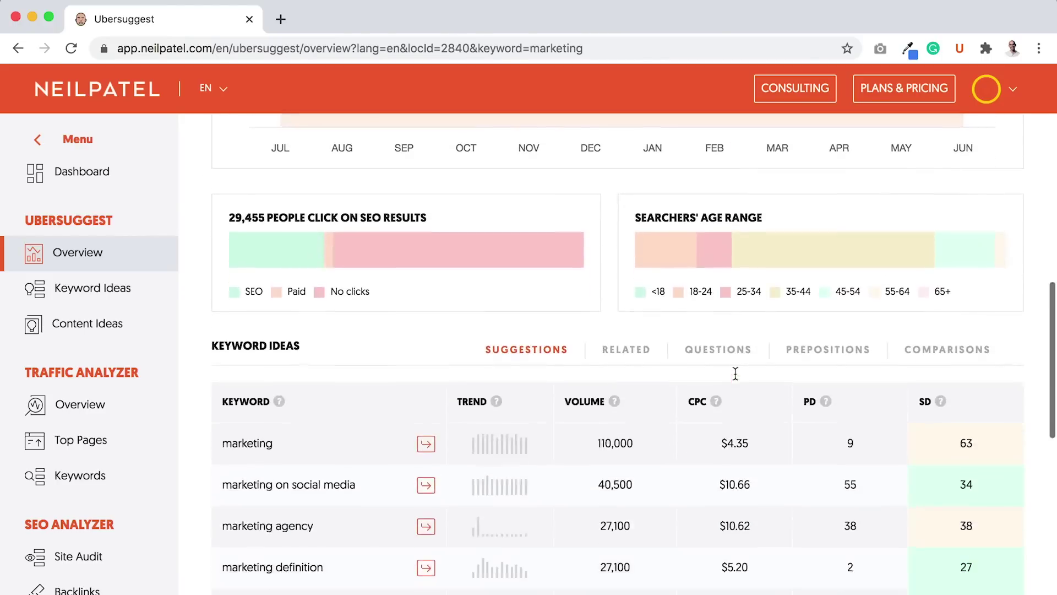
scroll(737, 380, down, 11)
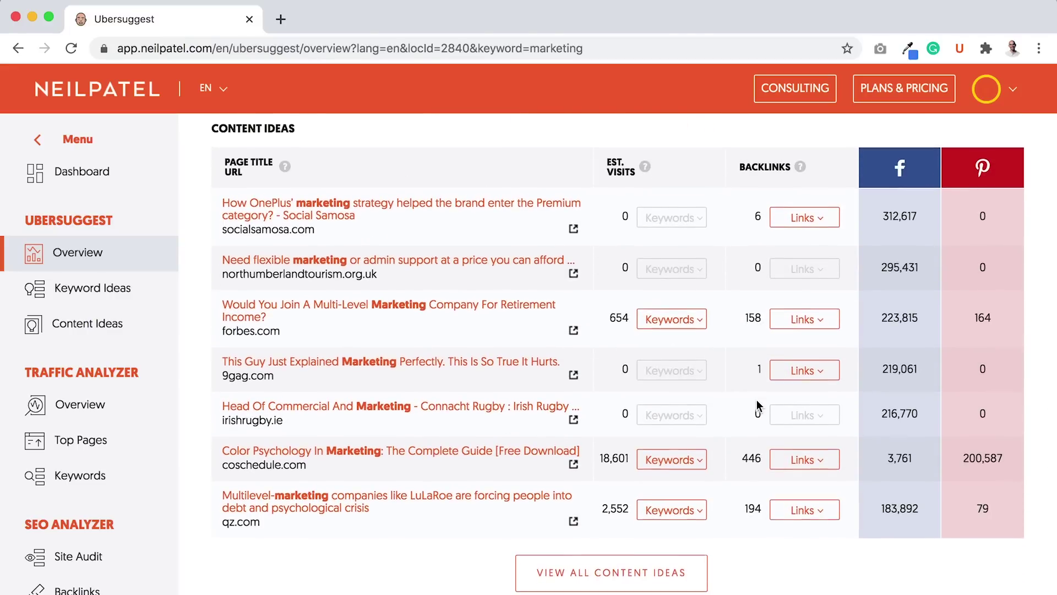
scroll(768, 386, up, 3)
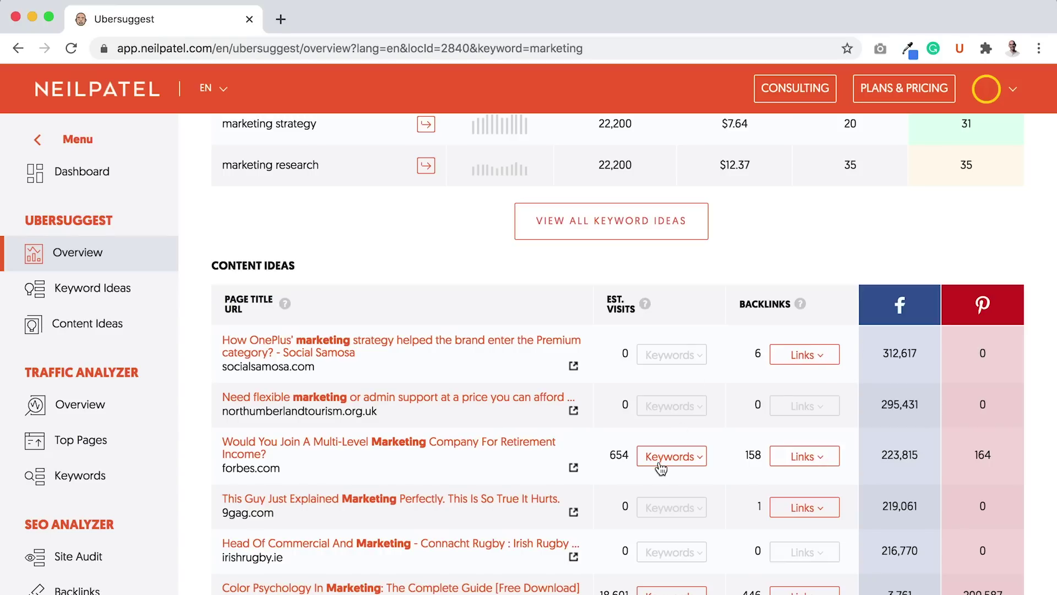
scroll(661, 468, up, 20)
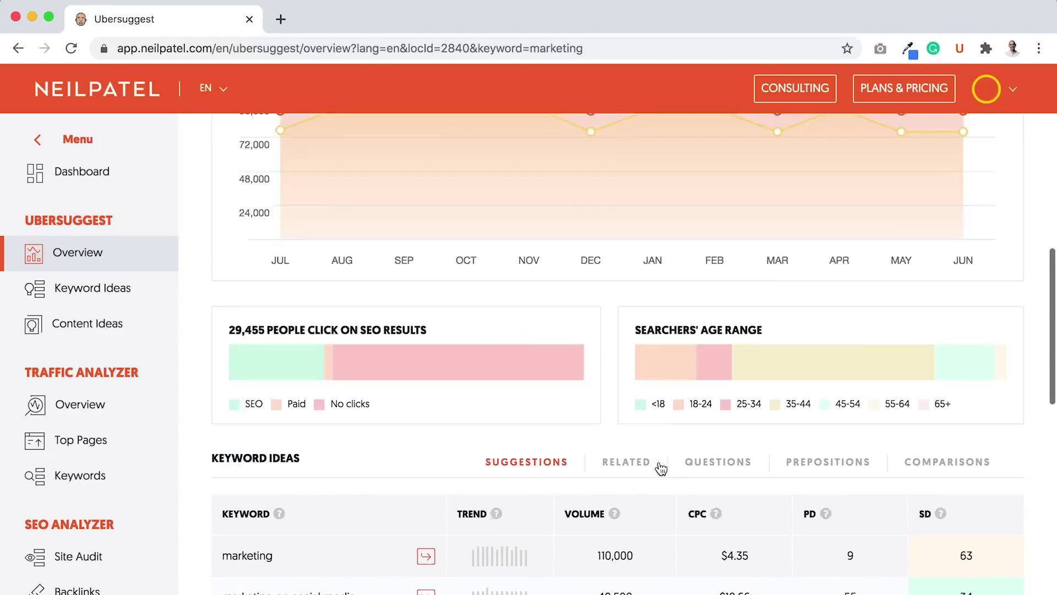
scroll(661, 467, down, 5)
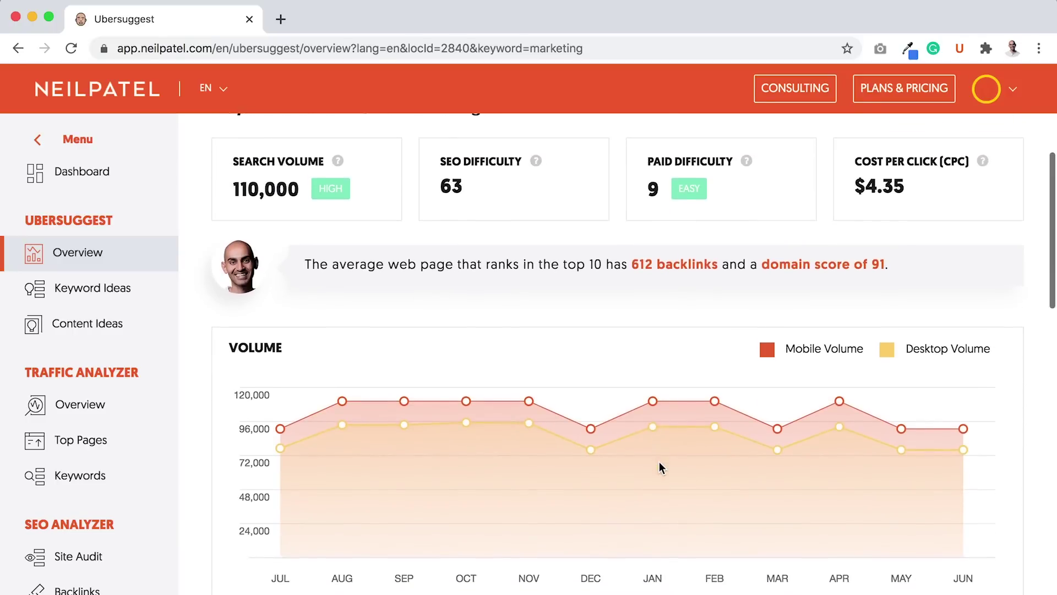
scroll(659, 467, down, 2)
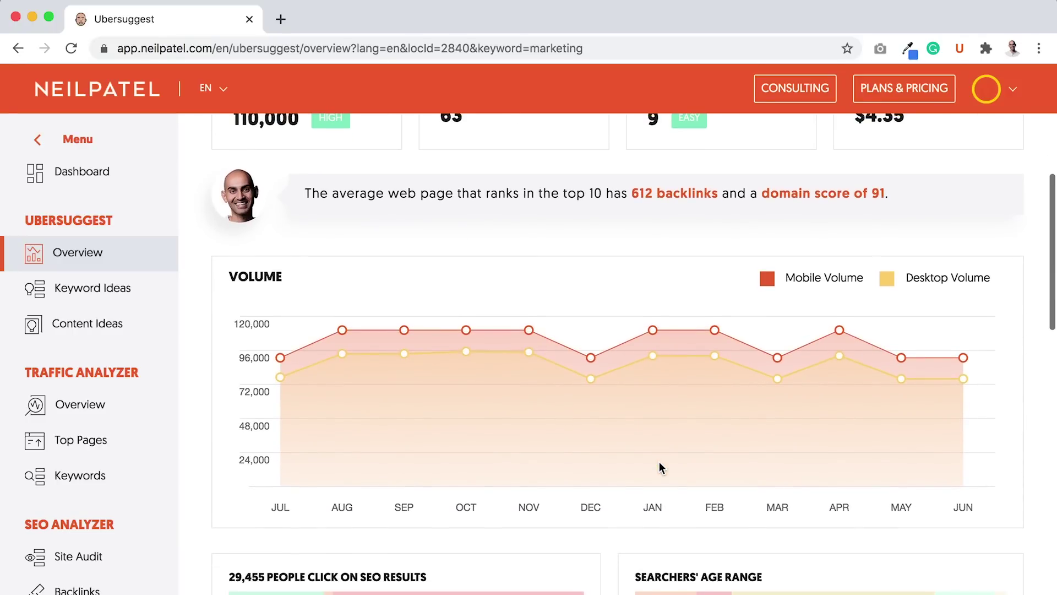
scroll(659, 462, up, 5)
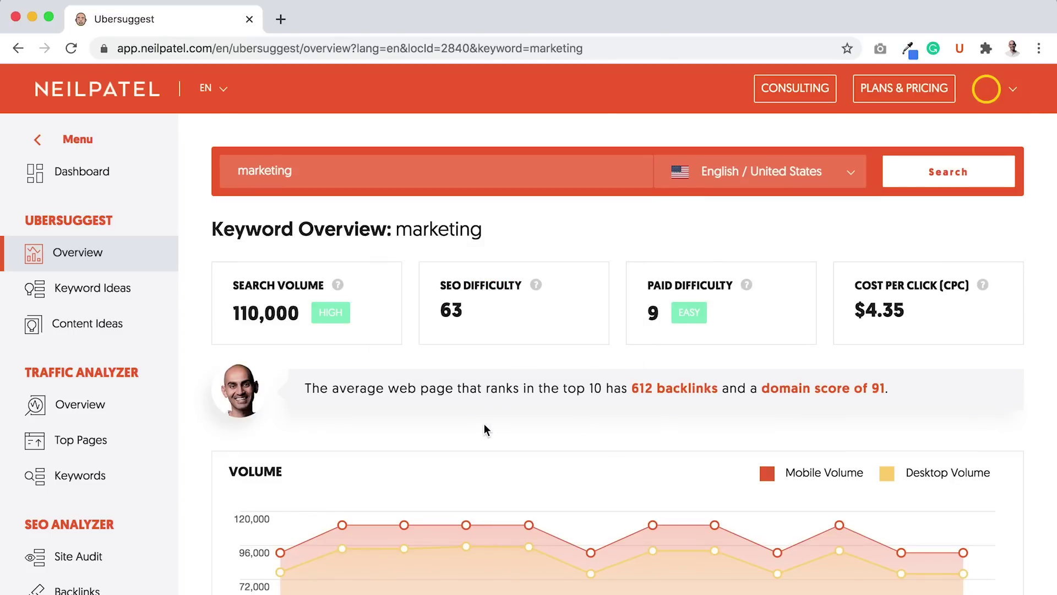
scroll(484, 425, down, 5)
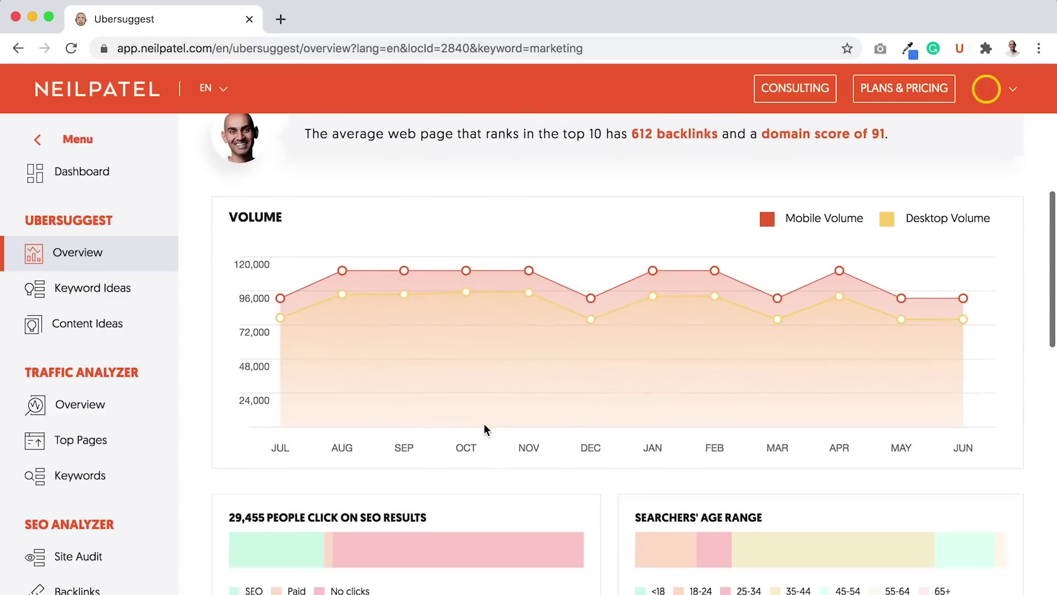
scroll(484, 424, up, 1)
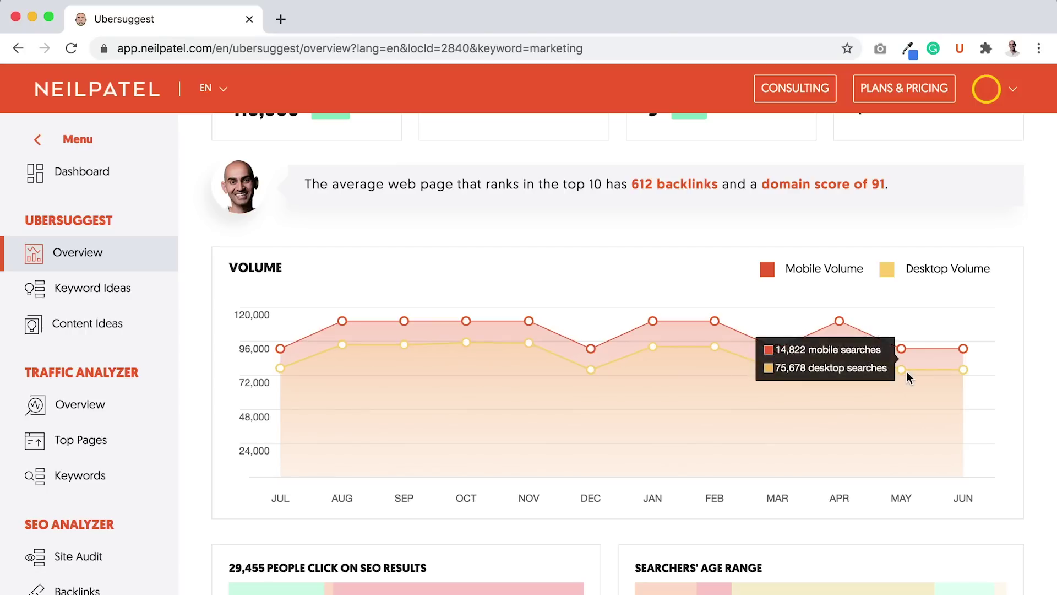
mouse_move(906, 371)
mouse_move(837, 320)
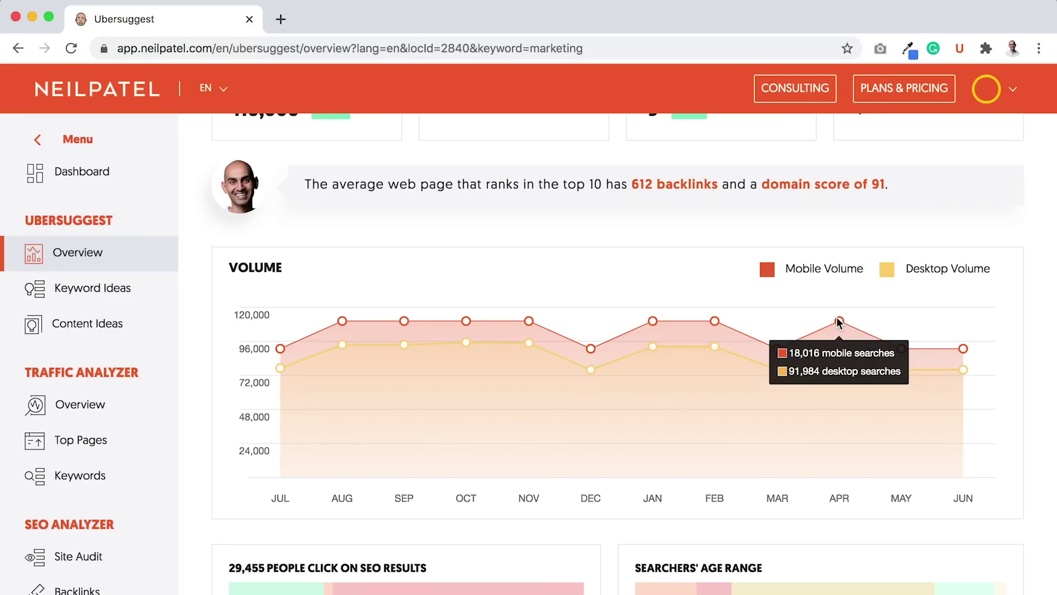
scroll(837, 316, down, 3)
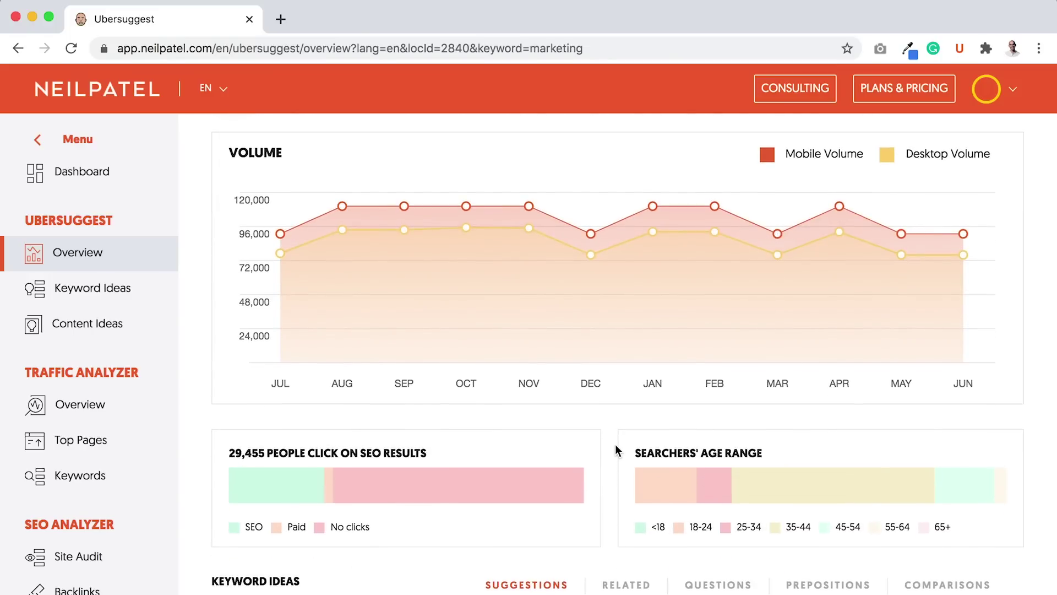
scroll(613, 444, up, 5)
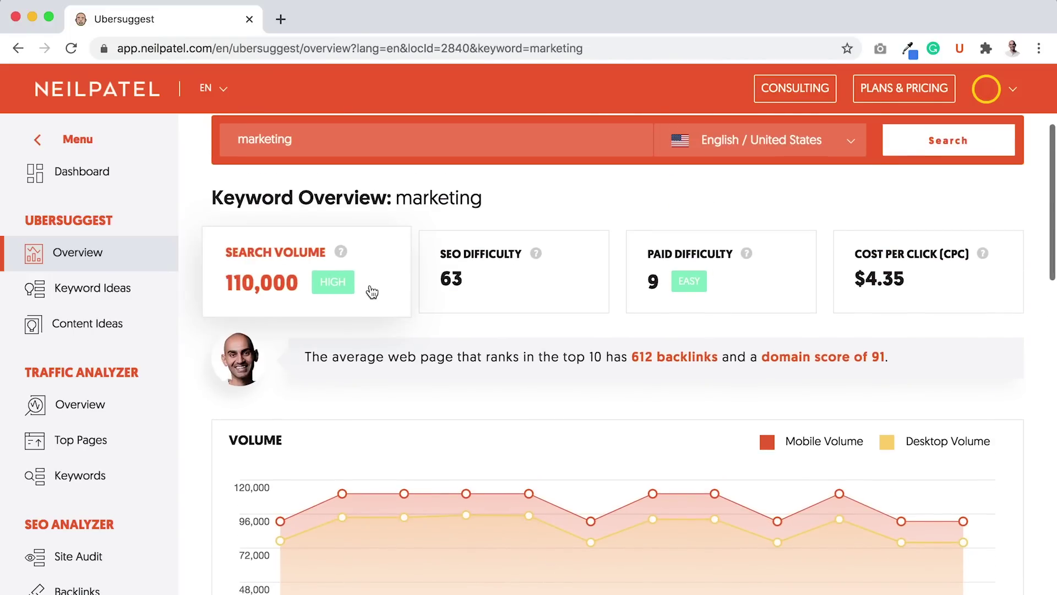
scroll(370, 300, down, 5)
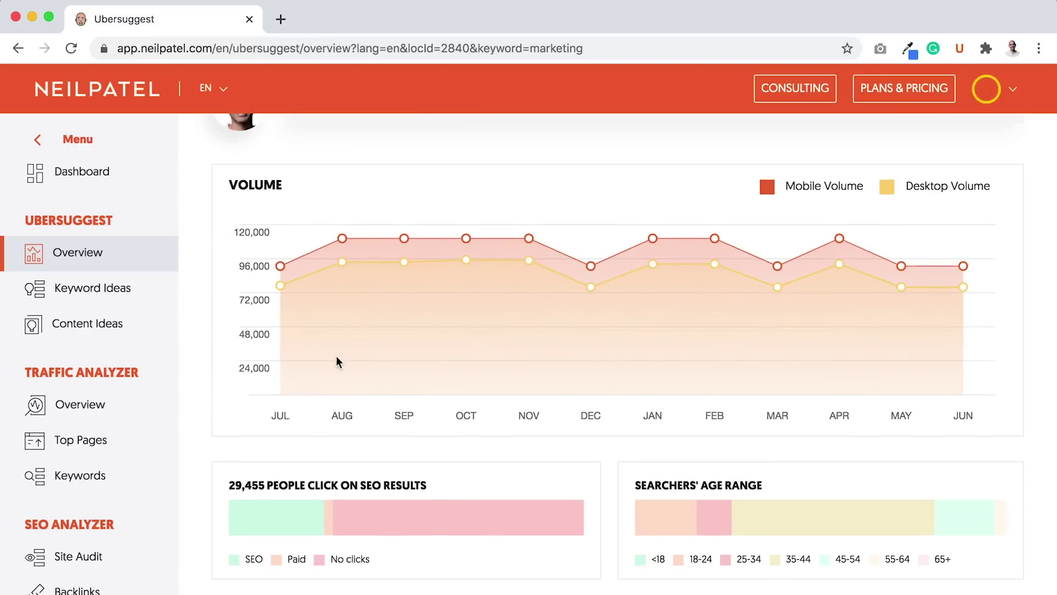
mouse_move(276, 505)
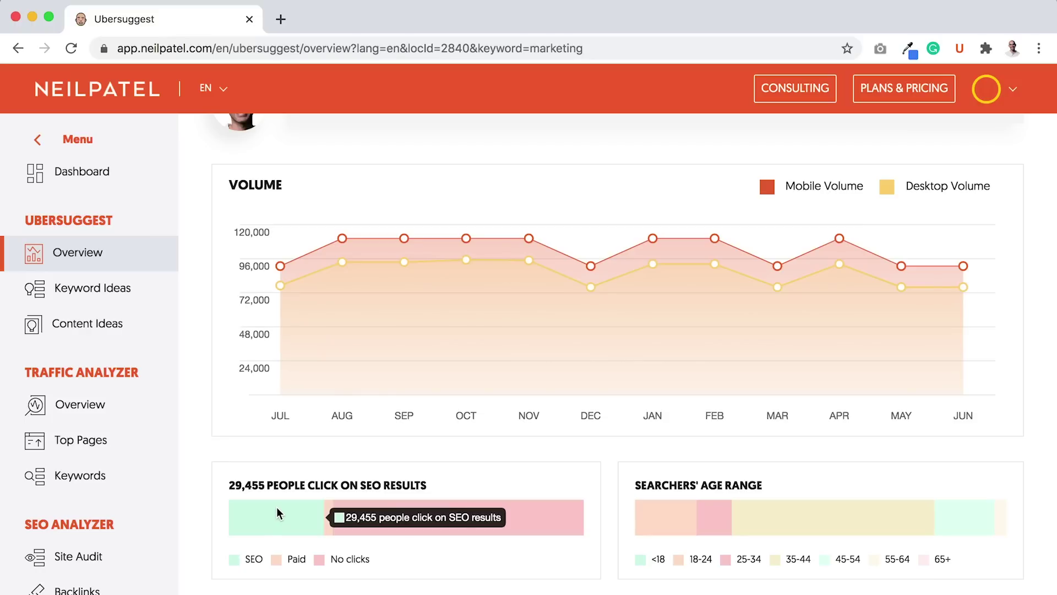
mouse_move(331, 506)
mouse_move(457, 527)
scroll(458, 524, up, 5)
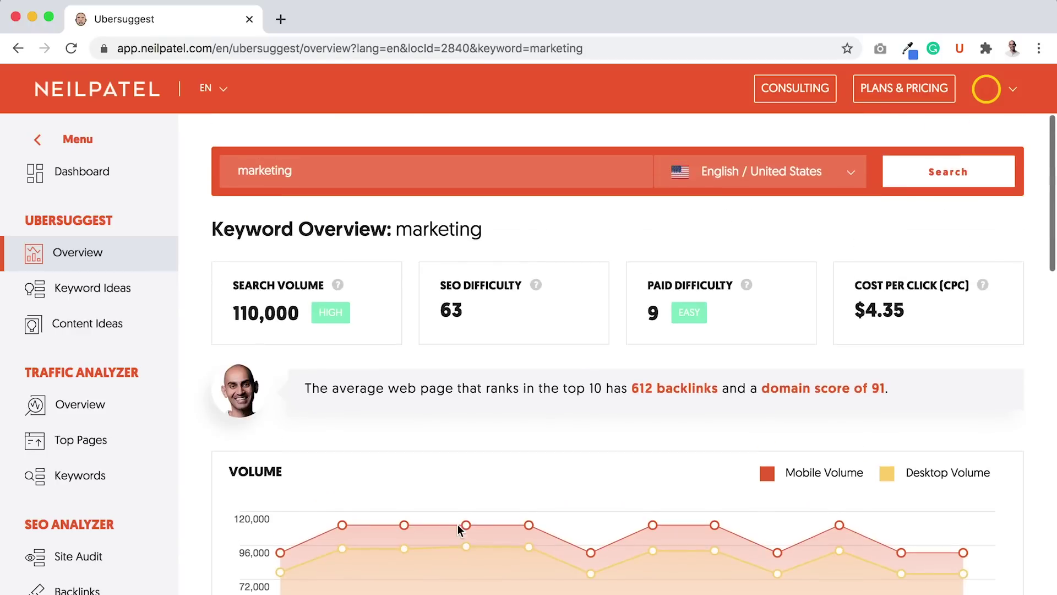
double_click(279, 171)
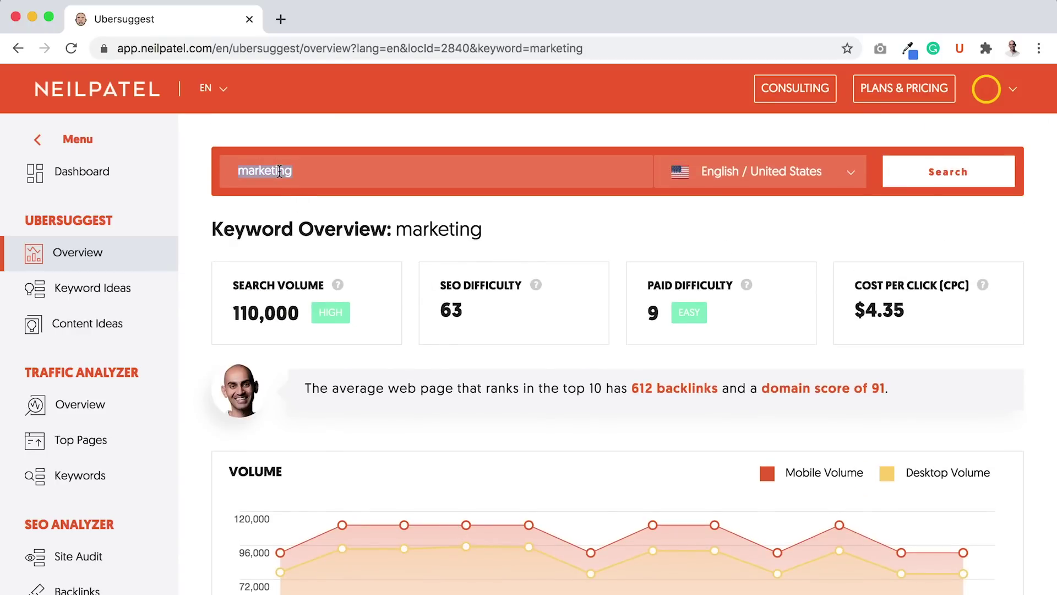
- Search for 'weather' and scroll through its overview (volume 101,000,000, SEO difficulty 61)
text(weather)
key(Return)
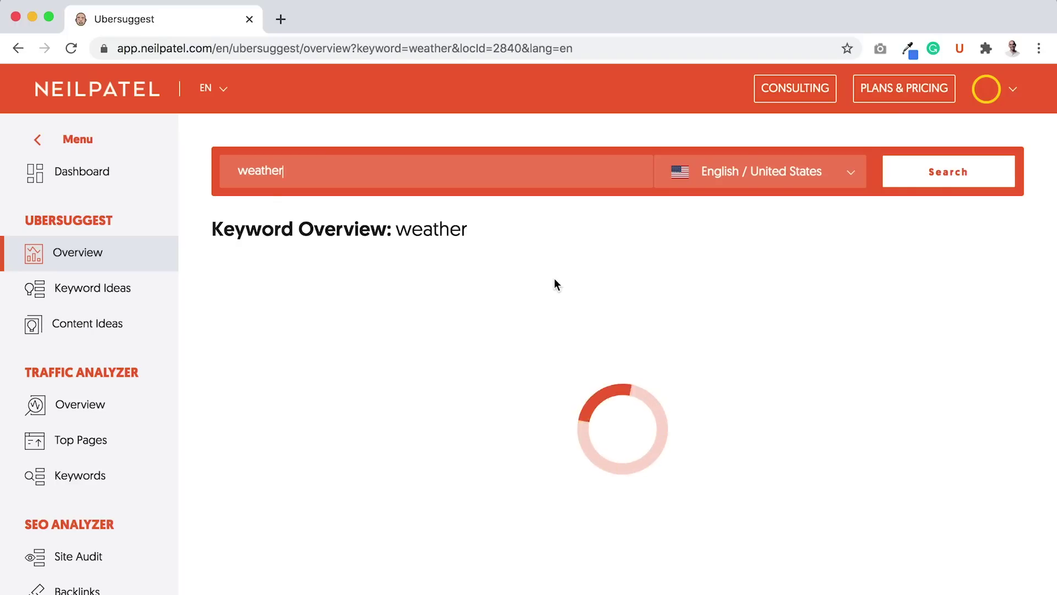
scroll(554, 279, down, 5)
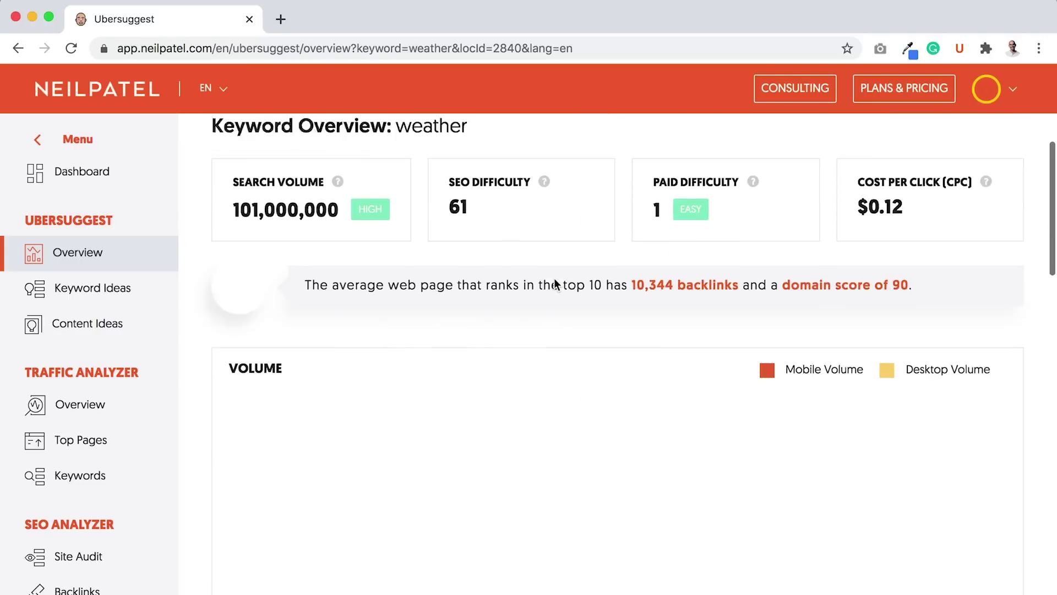
scroll(554, 282, up, 2)
scroll(555, 284, down, 3)
scroll(556, 284, down, 1)
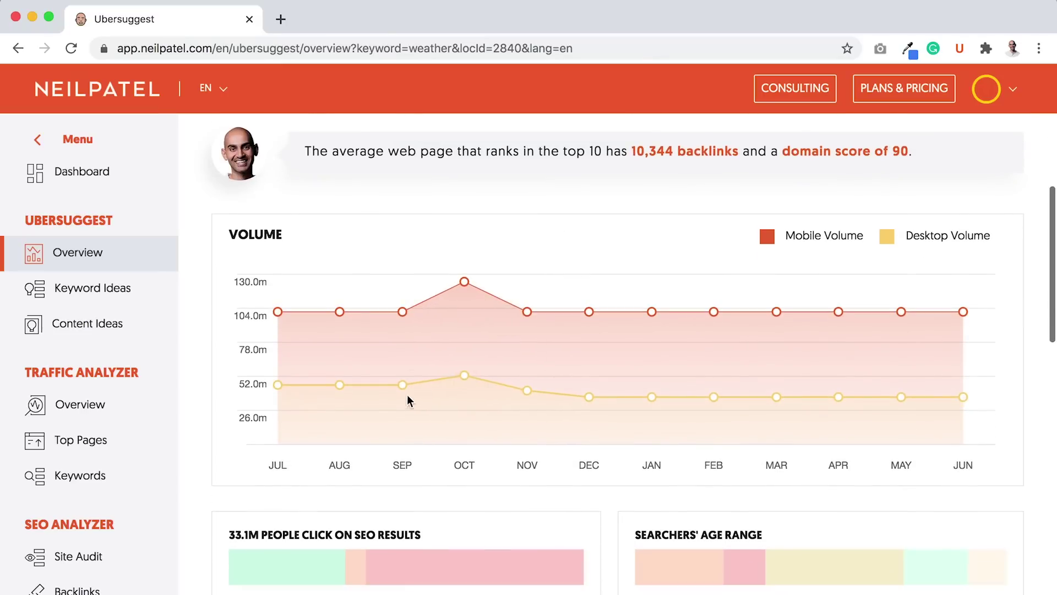
- Inspect the weather volume chart and click-share bar, then select the search term
mouse_move(404, 389)
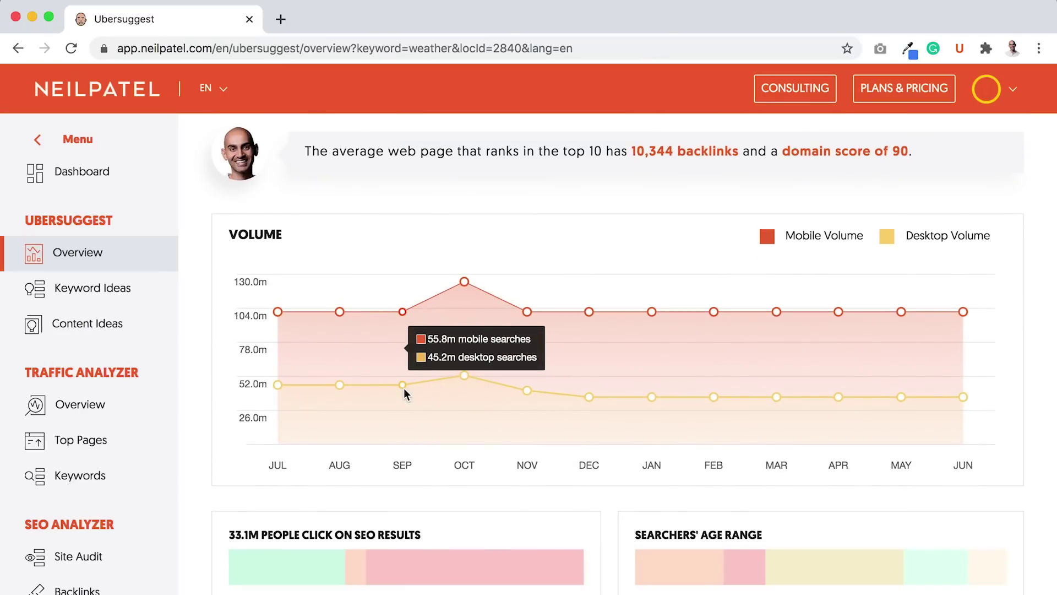
scroll(404, 388, down, 3)
mouse_move(394, 408)
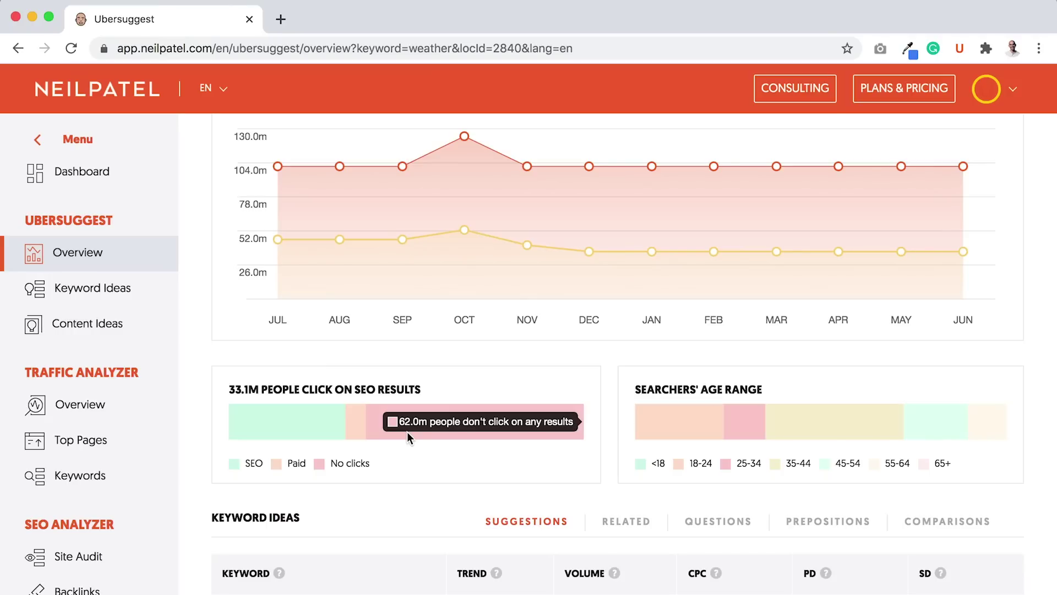
scroll(407, 432, up, 7)
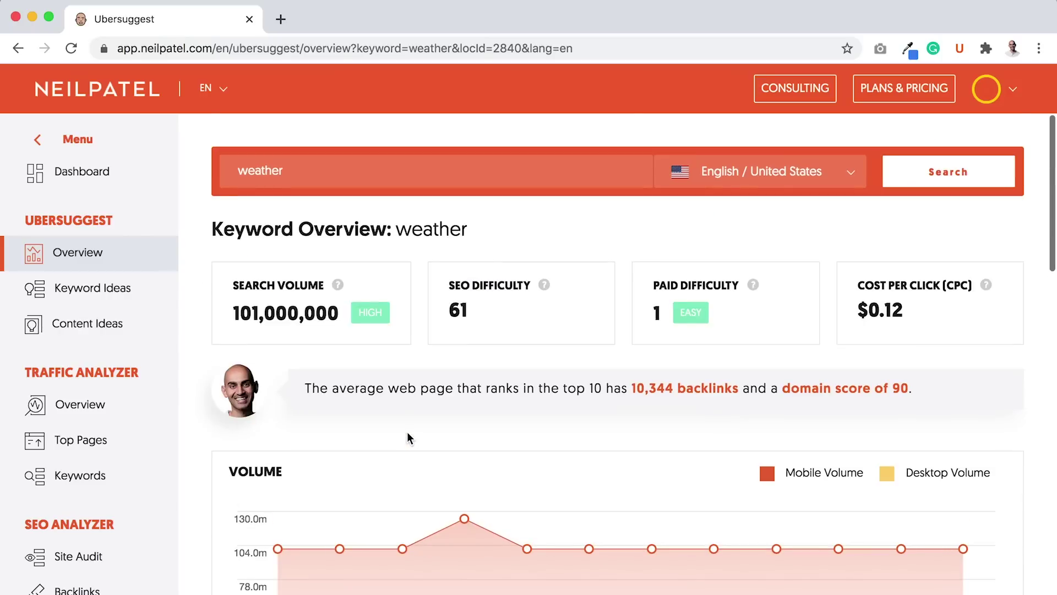
double_click(276, 168)
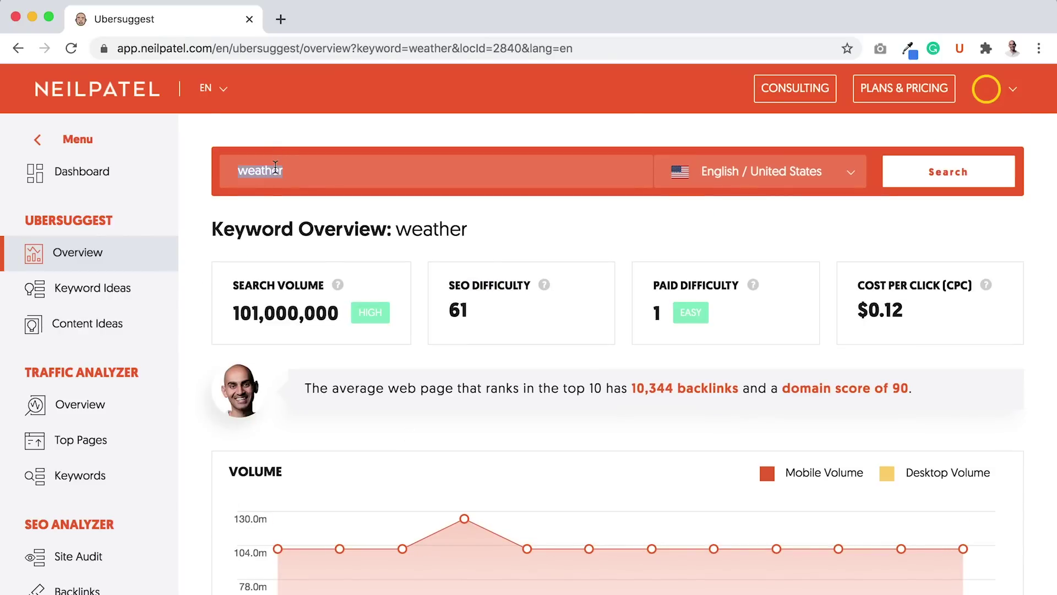
text(digital marketing)
key(Return)
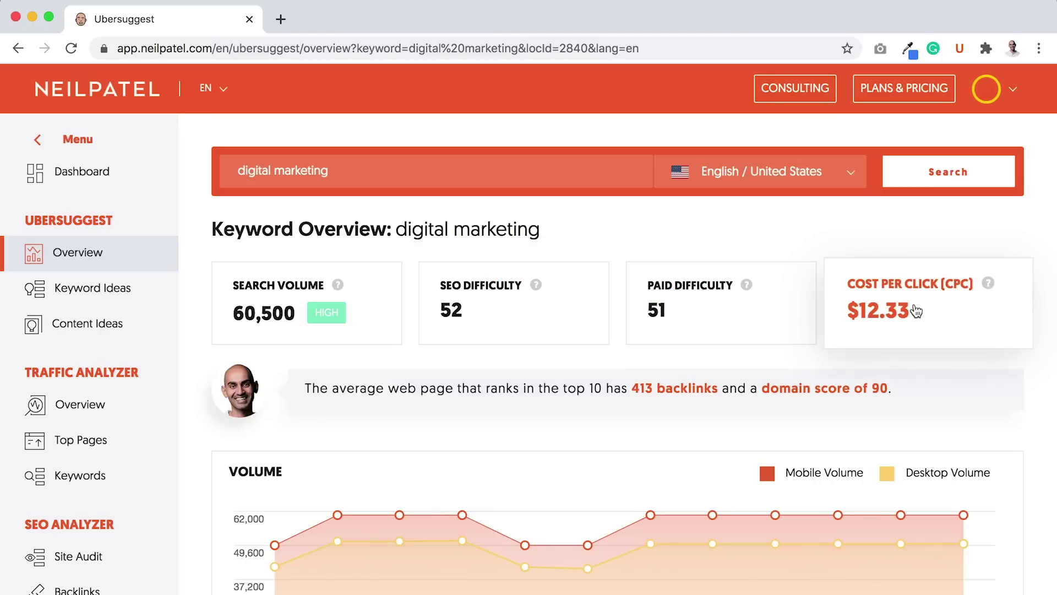
scroll(702, 386, down, 5)
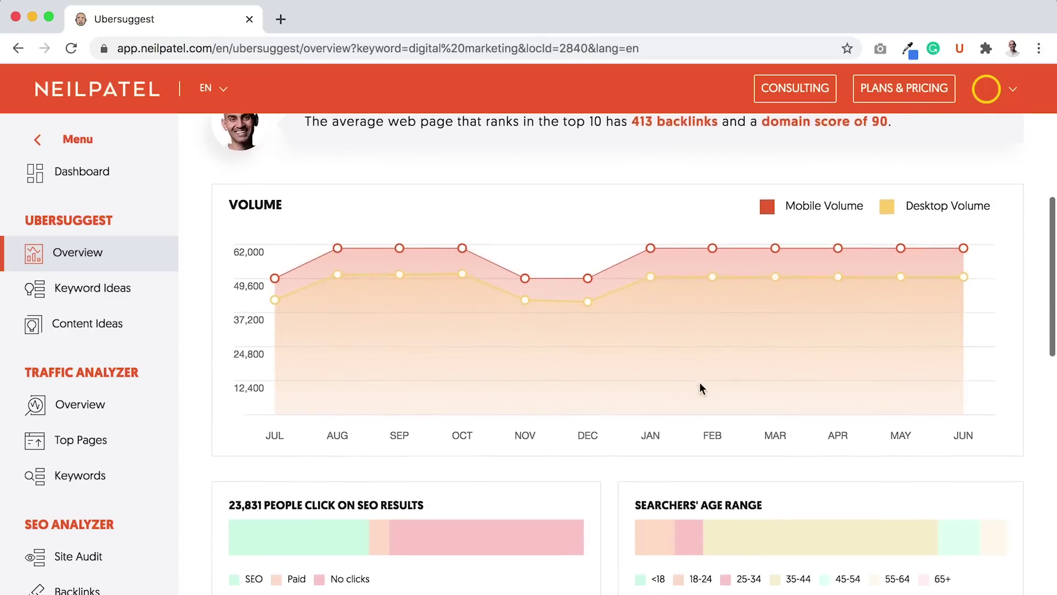
scroll(701, 387, down, 1)
mouse_move(344, 500)
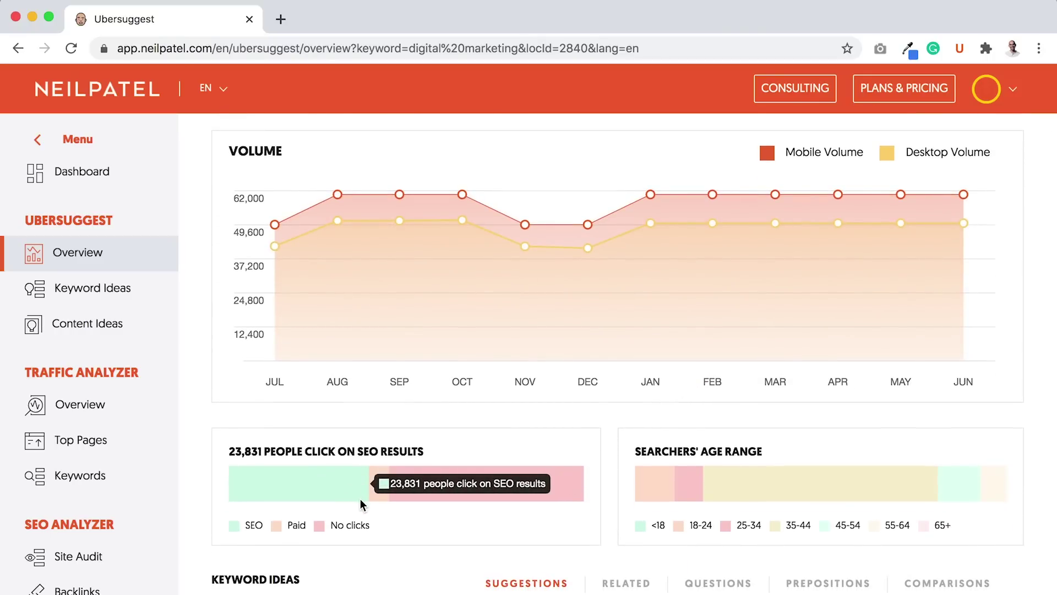
mouse_move(461, 488)
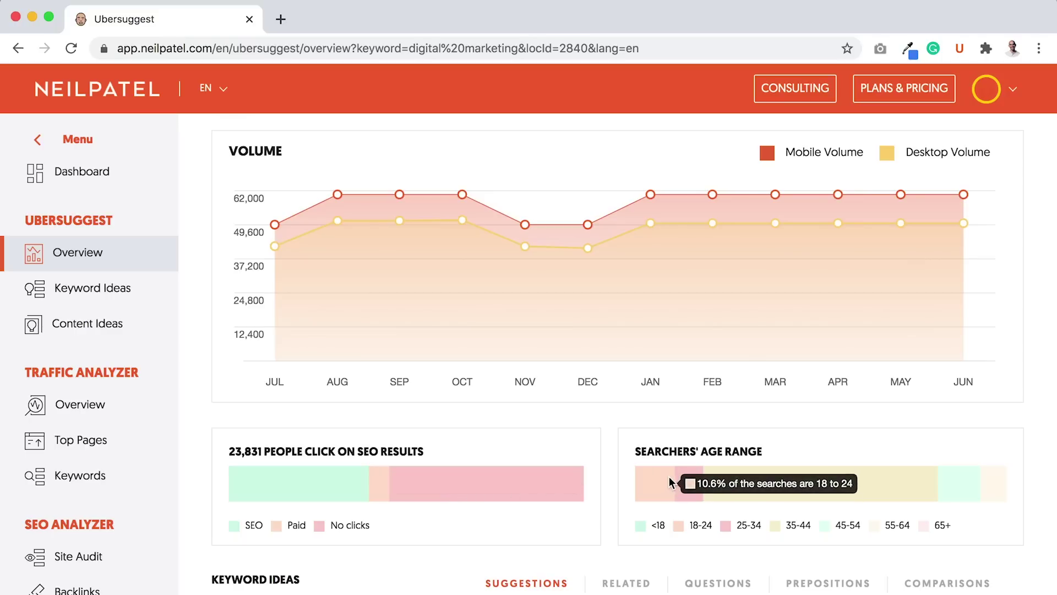
mouse_move(707, 482)
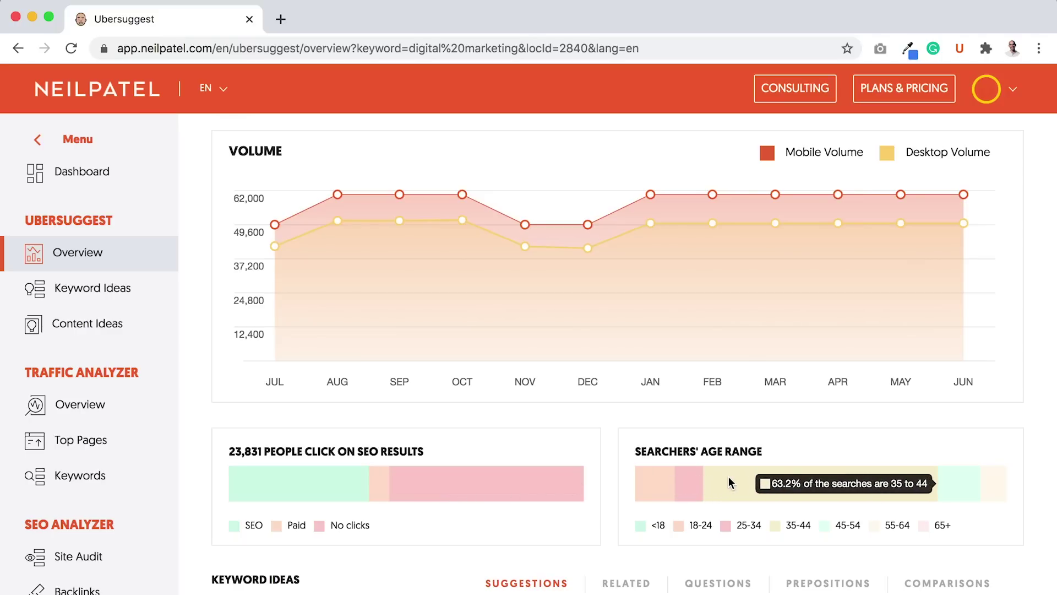
mouse_move(953, 484)
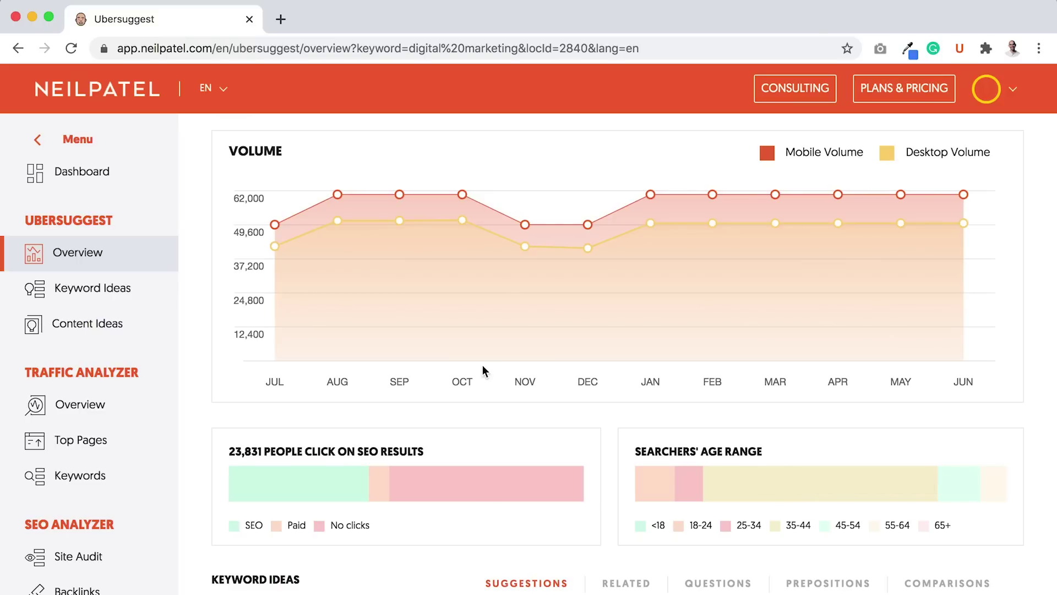
scroll(483, 365, down, 5)
scroll(483, 365, down, 3)
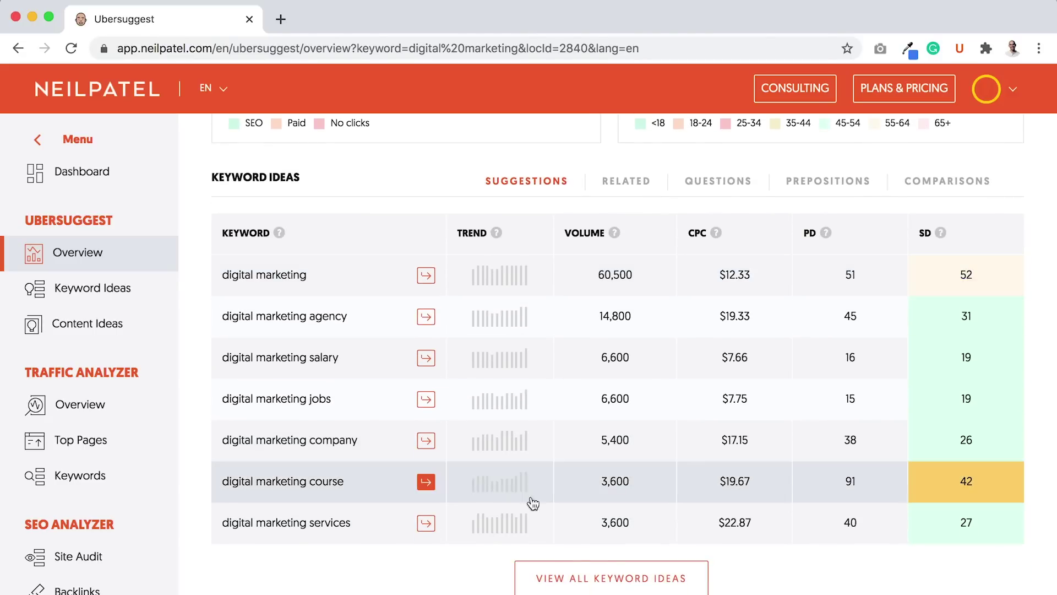
click(592, 585)
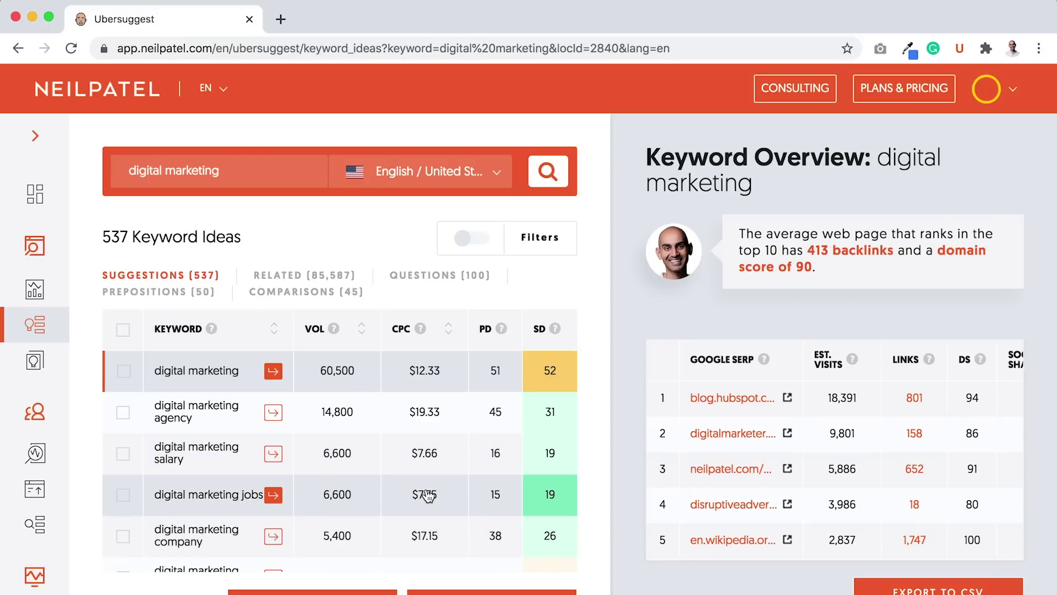
- Scroll the 537 digital marketing keyword ideas and switch on the Filters toggle
scroll(427, 493, down, 5)
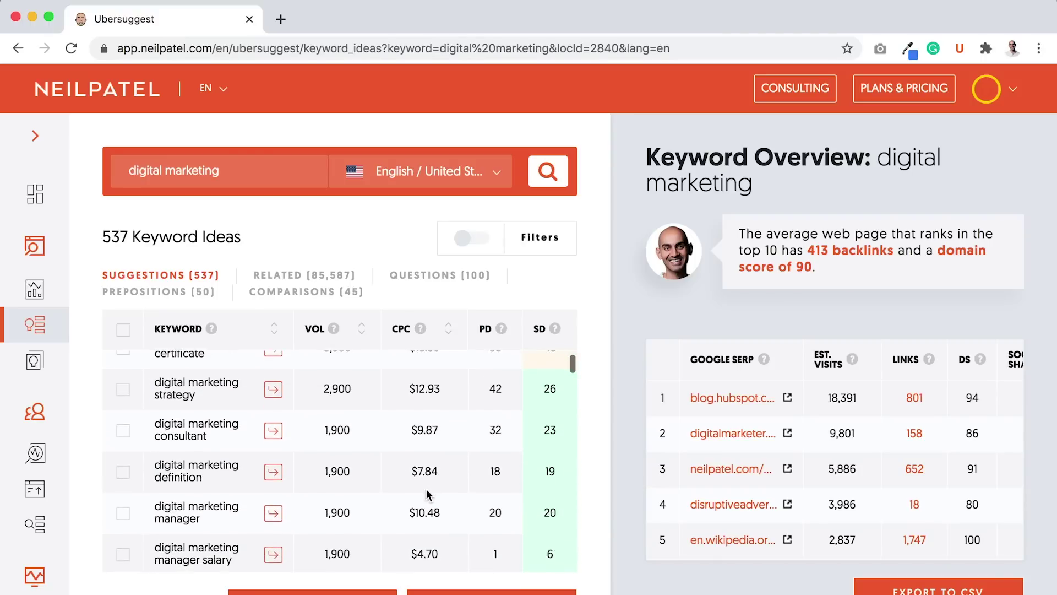
scroll(428, 493, up, 4)
scroll(428, 493, up, 1)
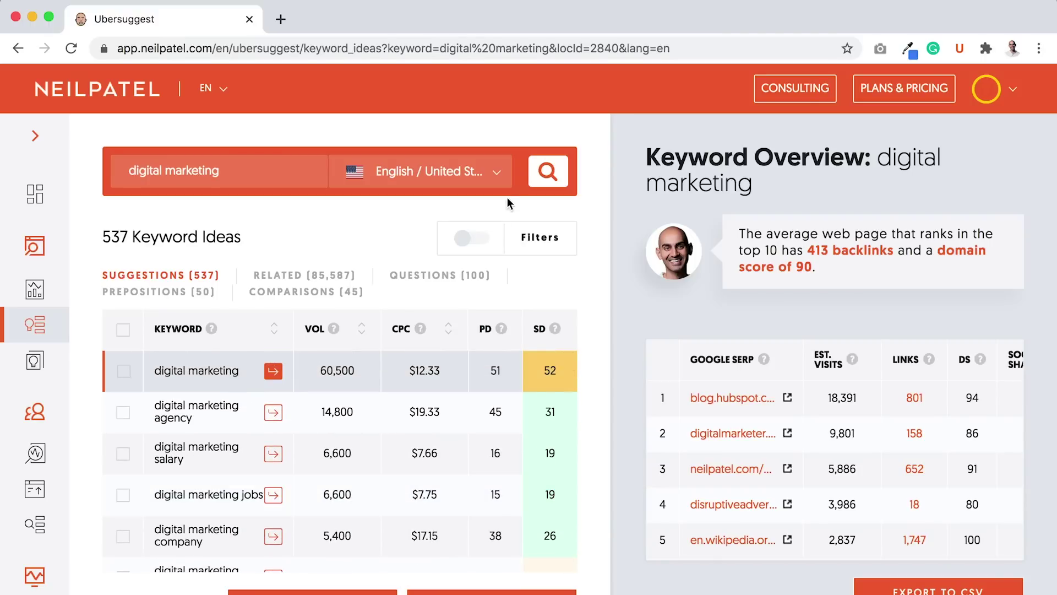
click(469, 239)
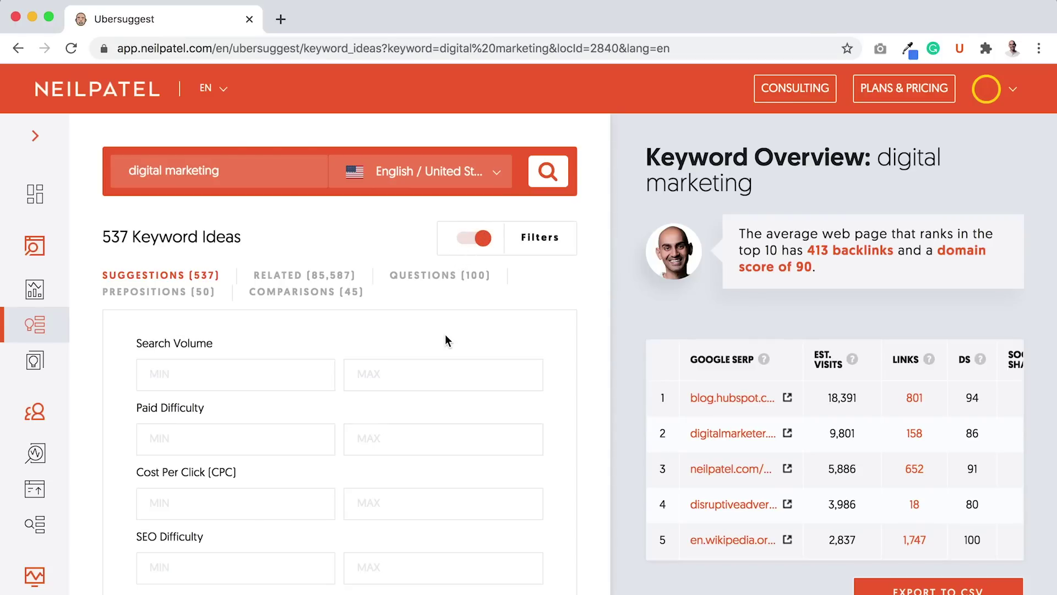
- Apply Cost Per Click MIN 1 and SEO Difficulty MAX 40, narrowing the list to 224 ideas
scroll(445, 335, down, 2)
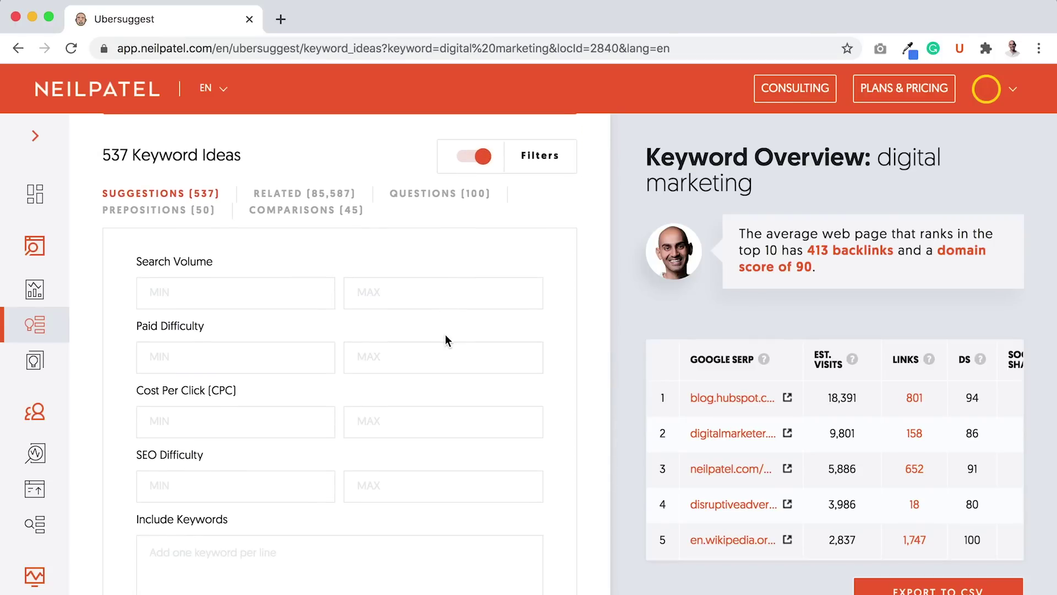
click(310, 423)
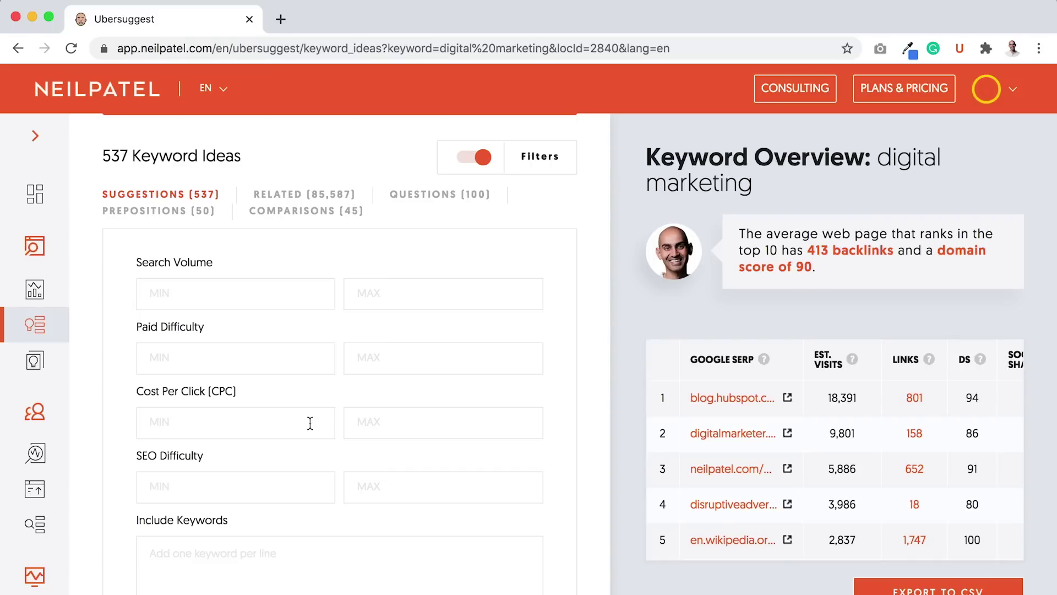
text(1)
text(40)
scroll(340, 352, down, 4)
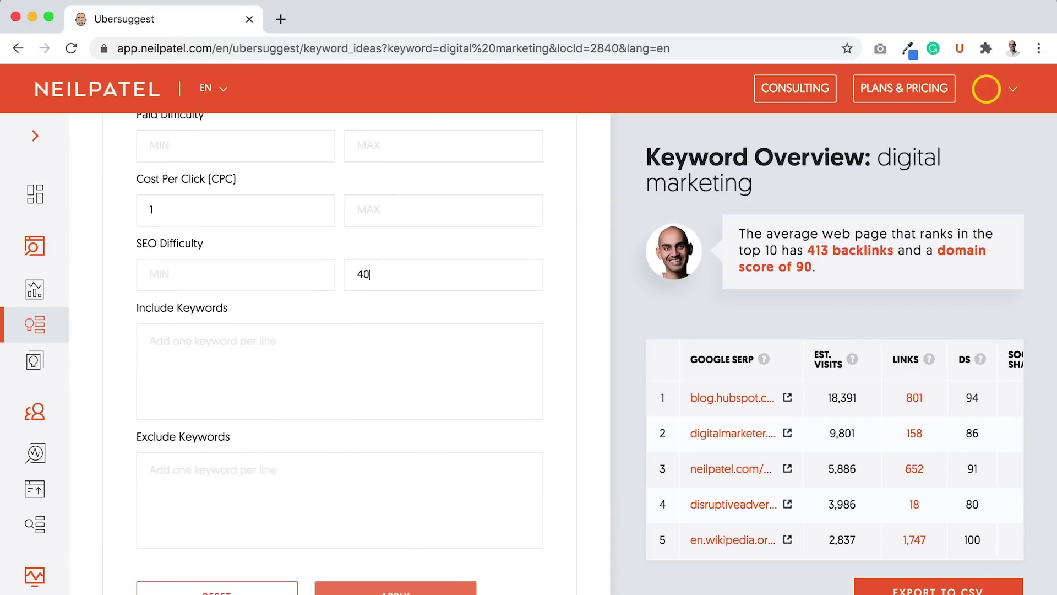
click(411, 585)
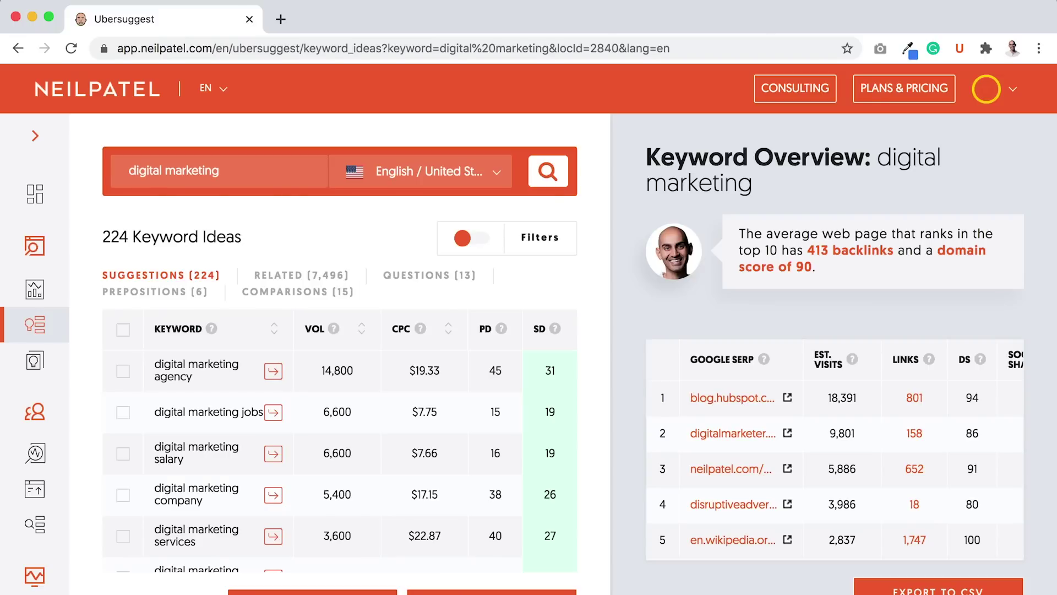
scroll(349, 460, down, 6)
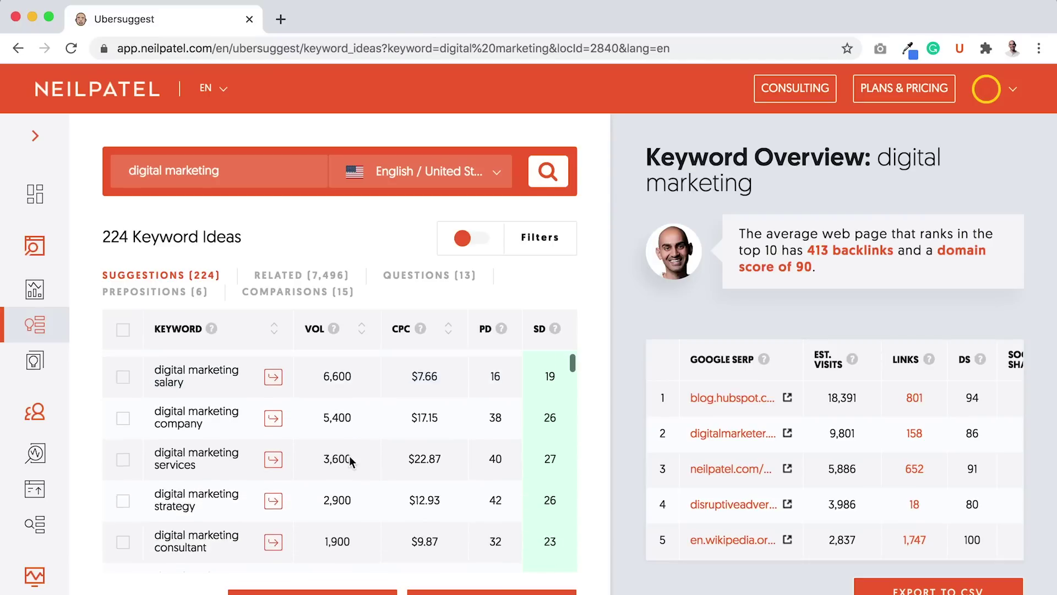
scroll(351, 458, down, 7)
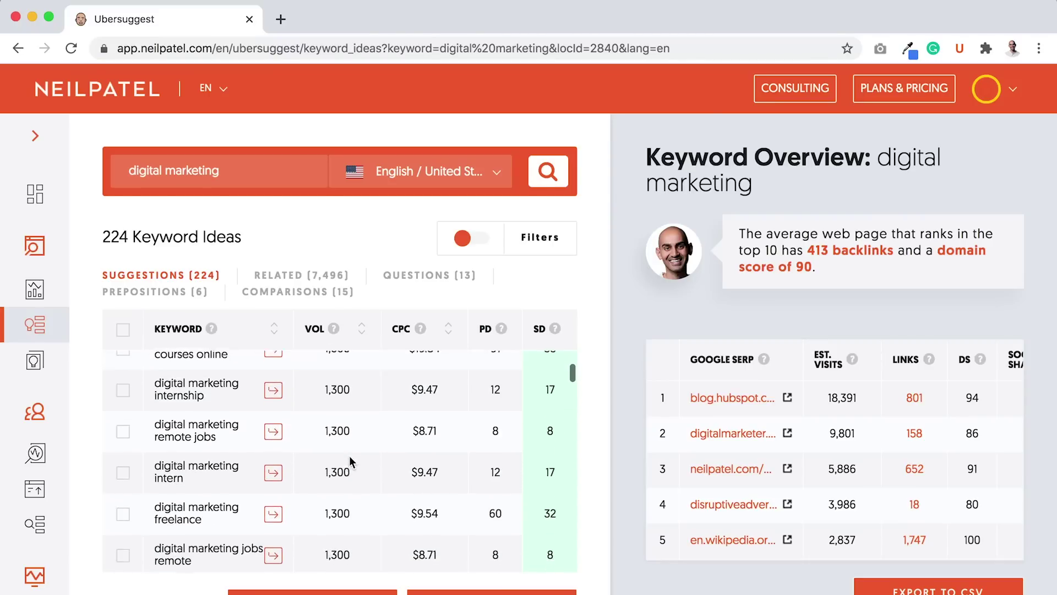
scroll(352, 461, down, 2)
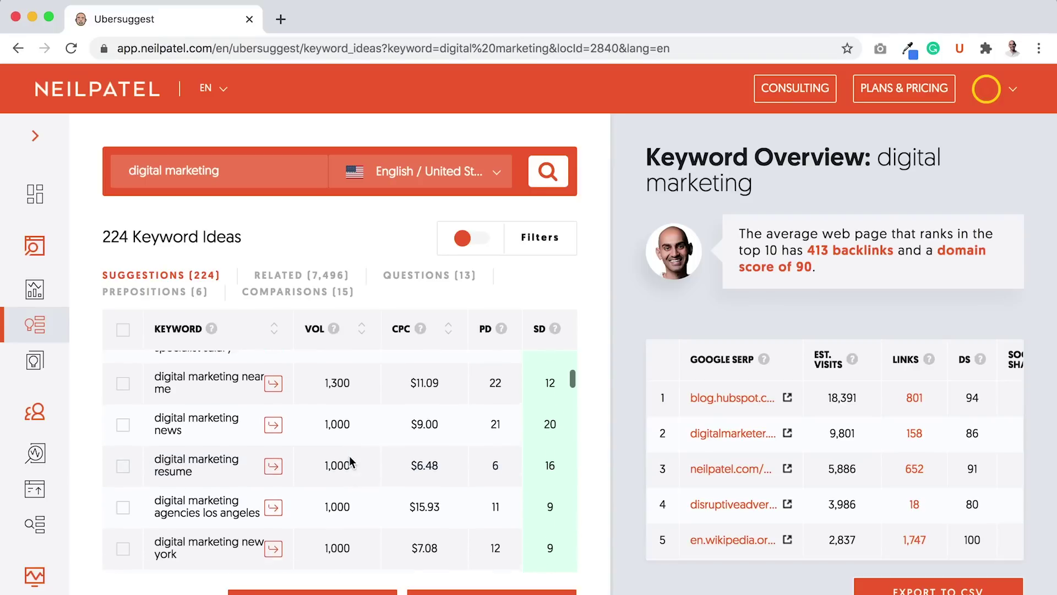
scroll(350, 459, down, 8)
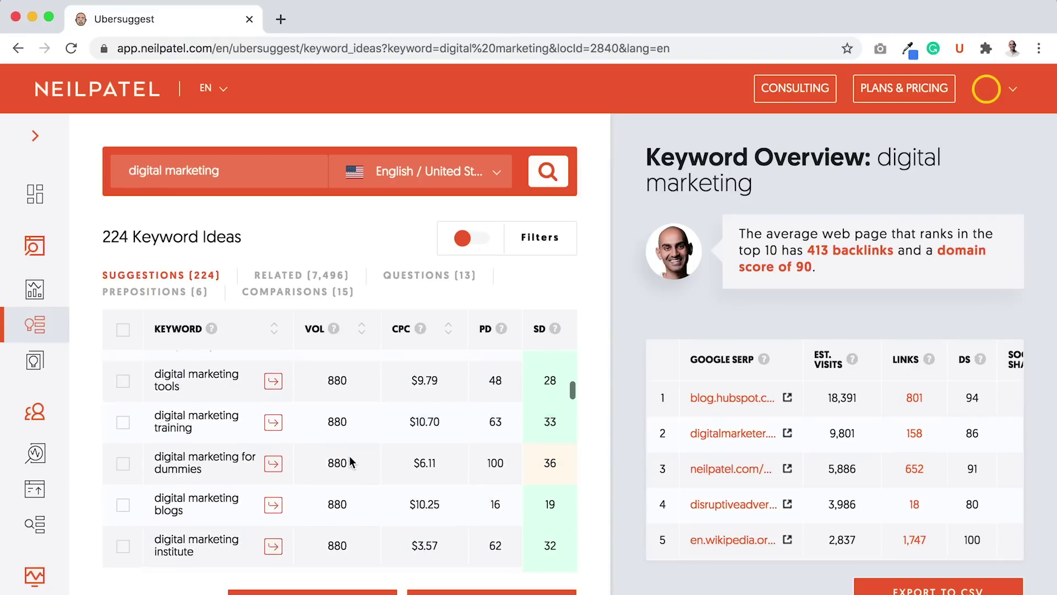
scroll(351, 461, up, 10)
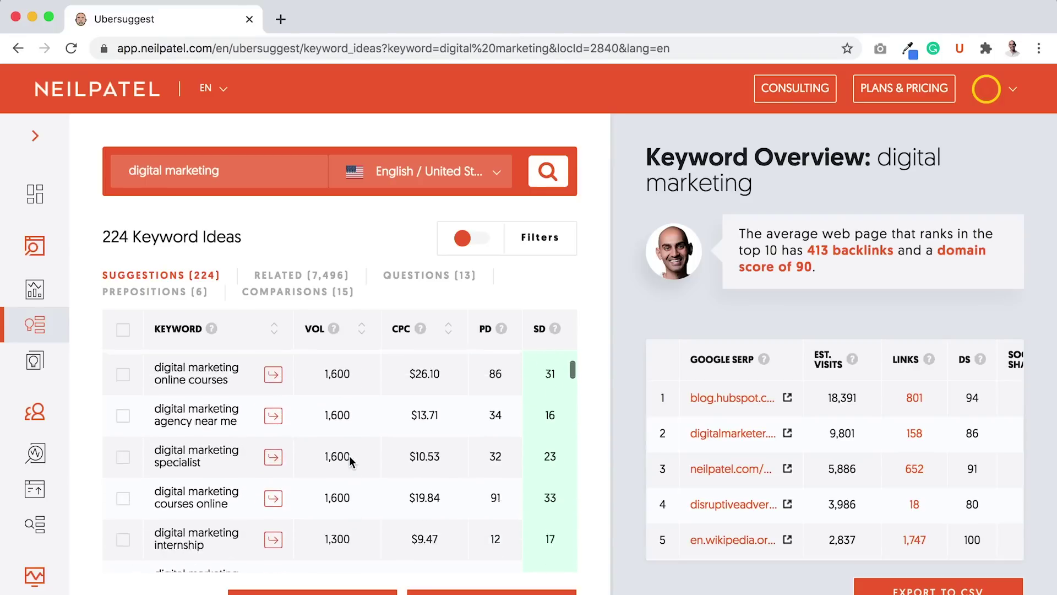
scroll(349, 455, up, 3)
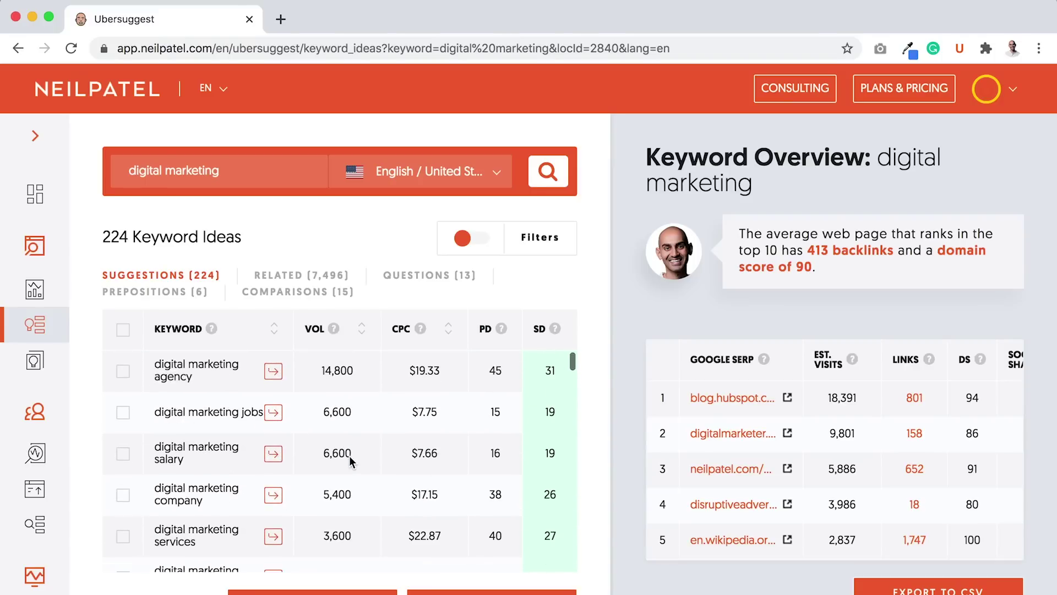
- Switch between Related and Suggestions keyword ideas and scroll through the related list
click(285, 276)
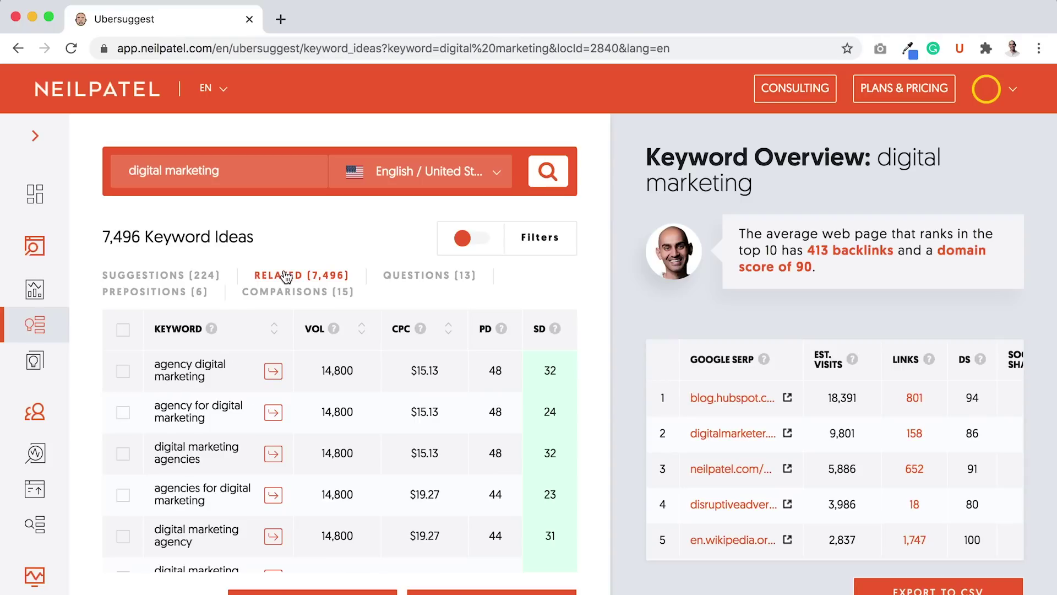
click(161, 277)
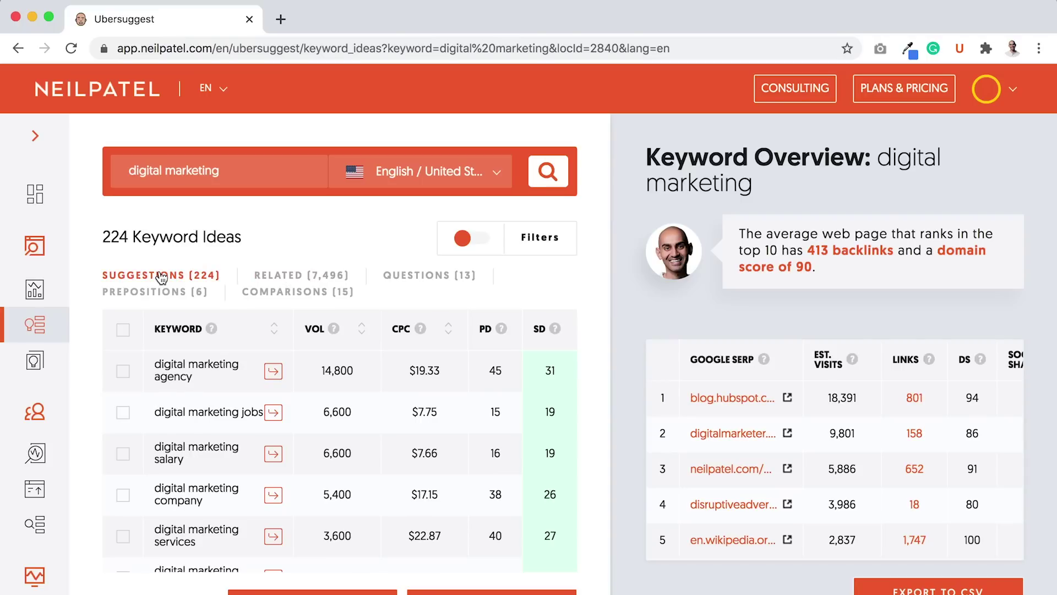
click(282, 277)
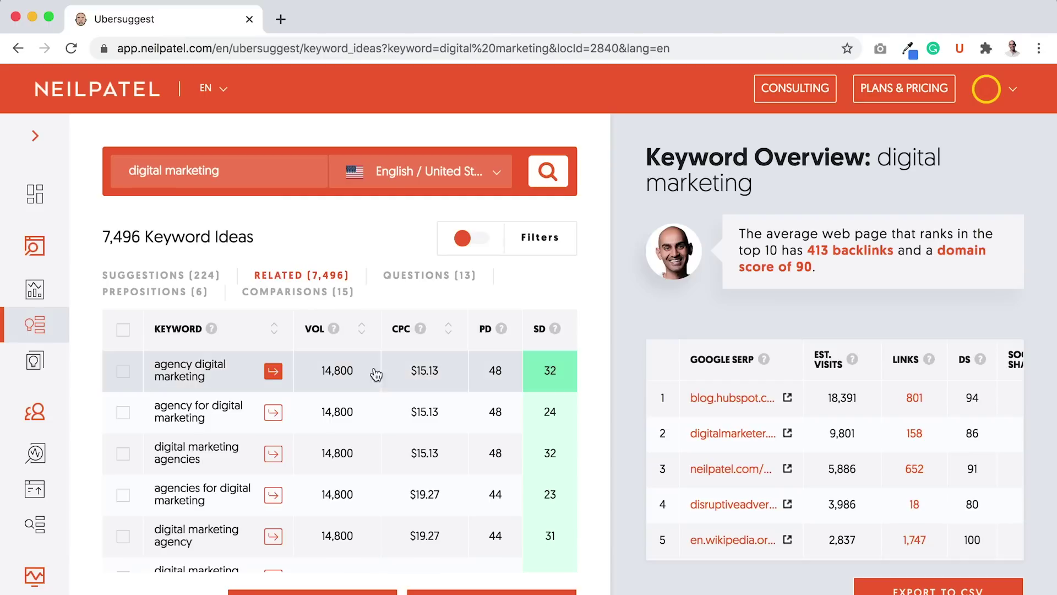
scroll(377, 389, down, 10)
scroll(378, 392, down, 10)
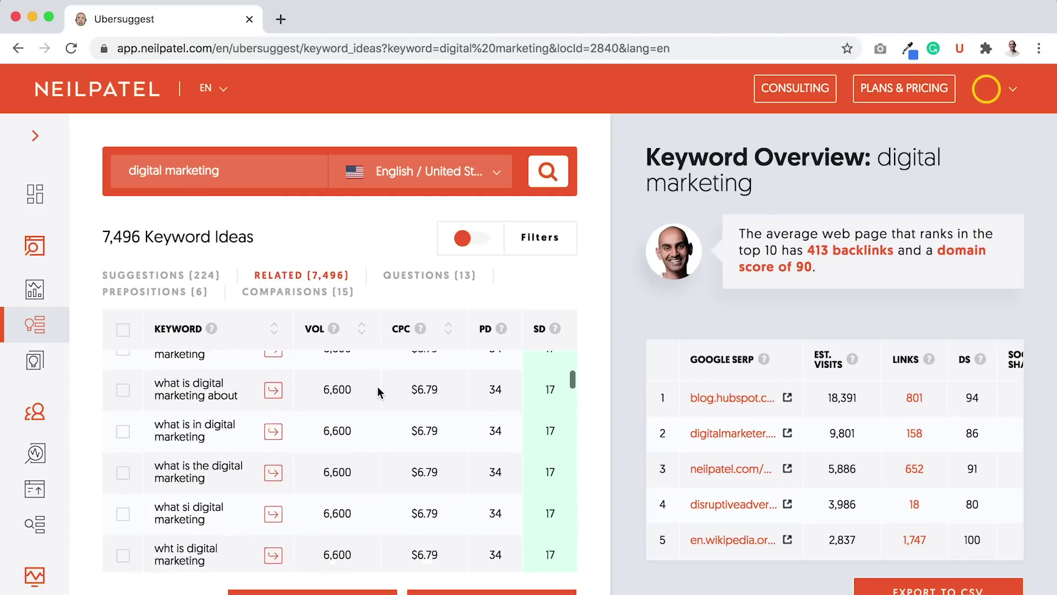
scroll(378, 392, down, 10)
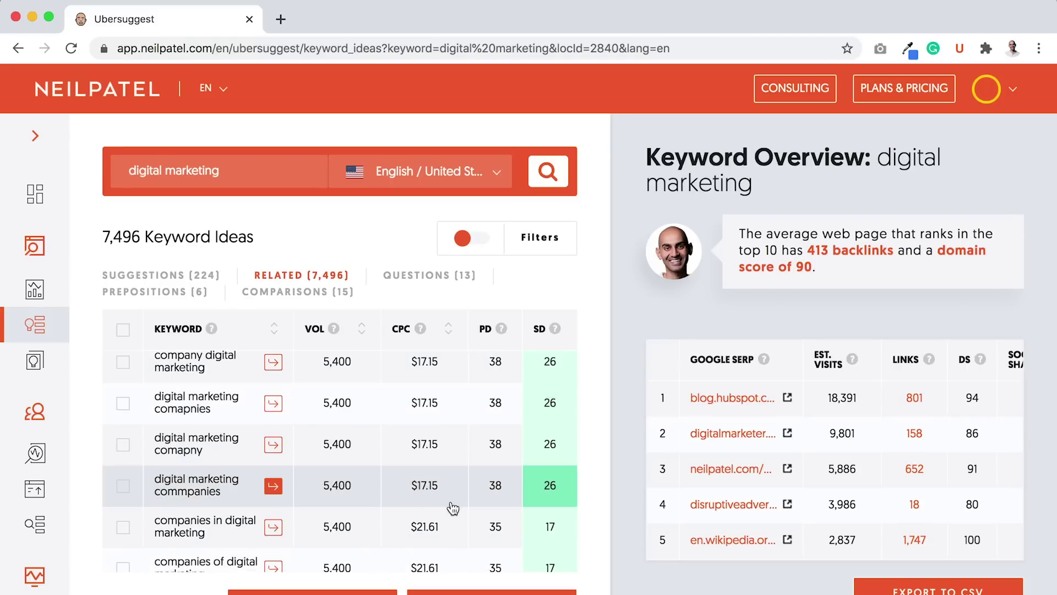
scroll(441, 494, up, 15)
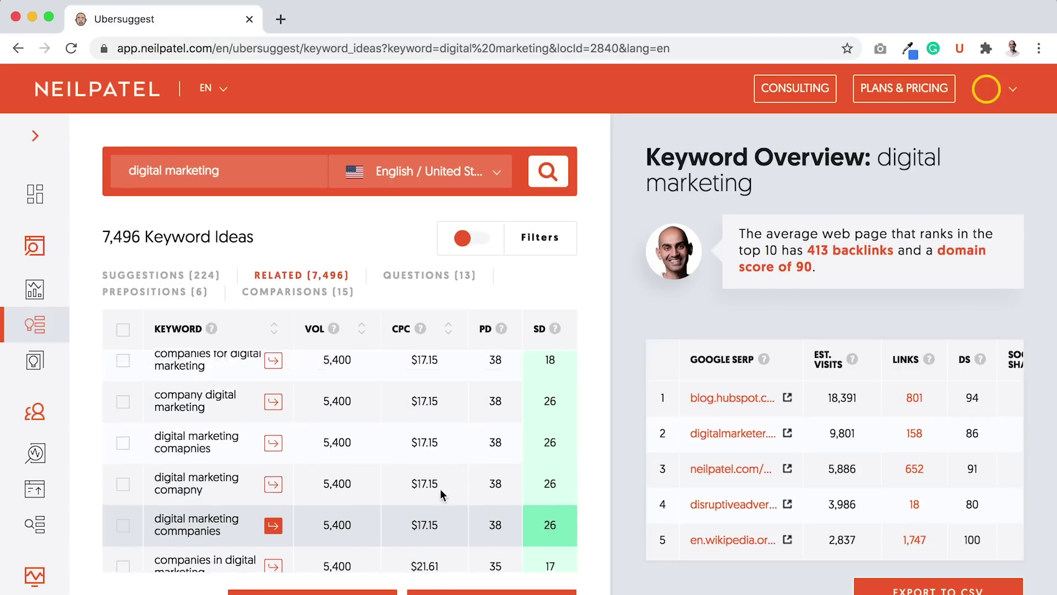
scroll(440, 488, up, 3)
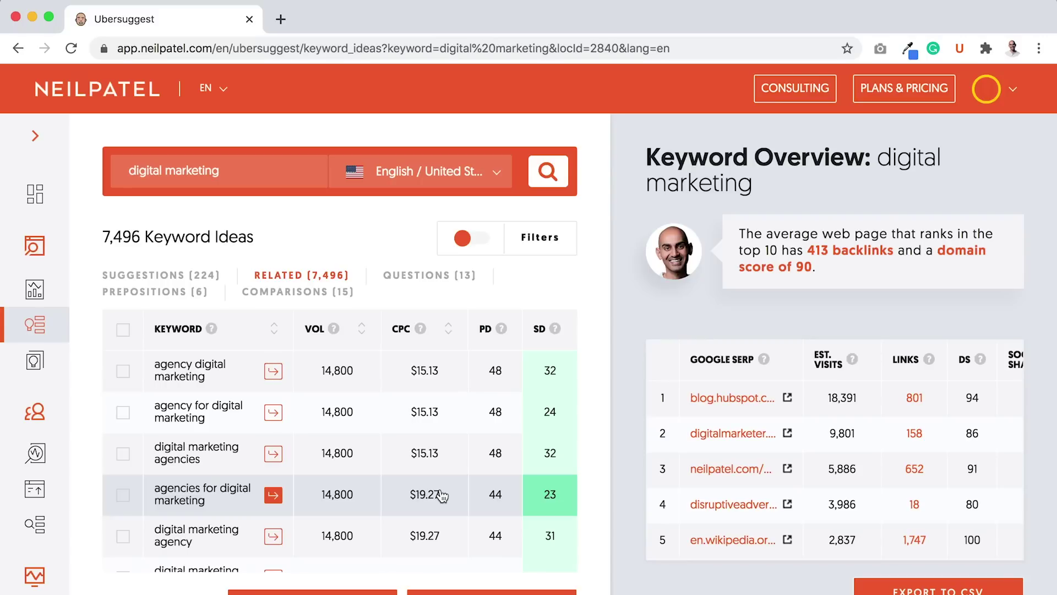
- Browse the Questions and Prepositions ideas, ending on the 15 Comparisons ideas
click(435, 285)
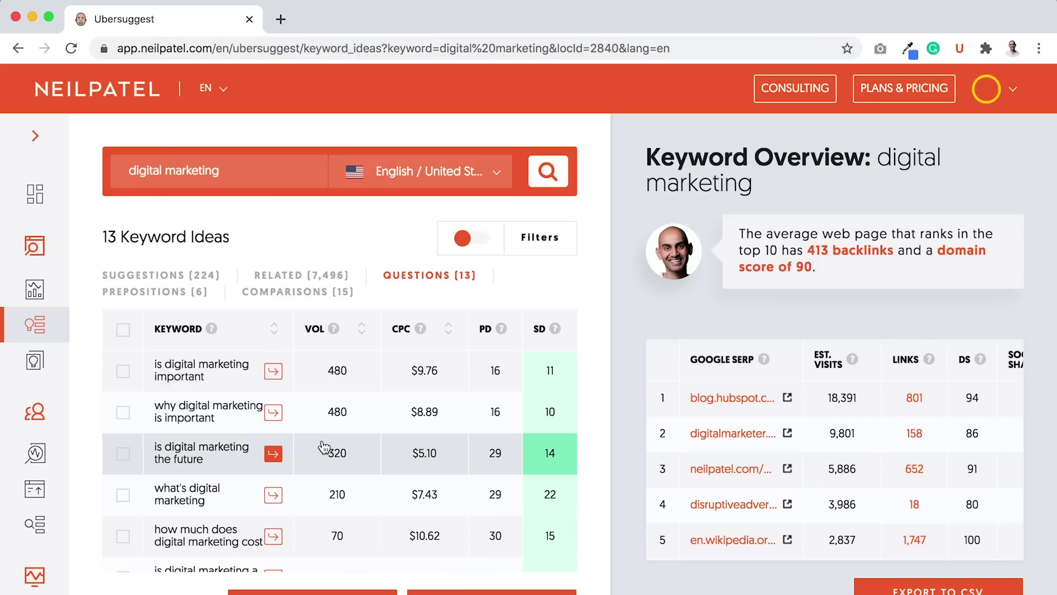
click(168, 295)
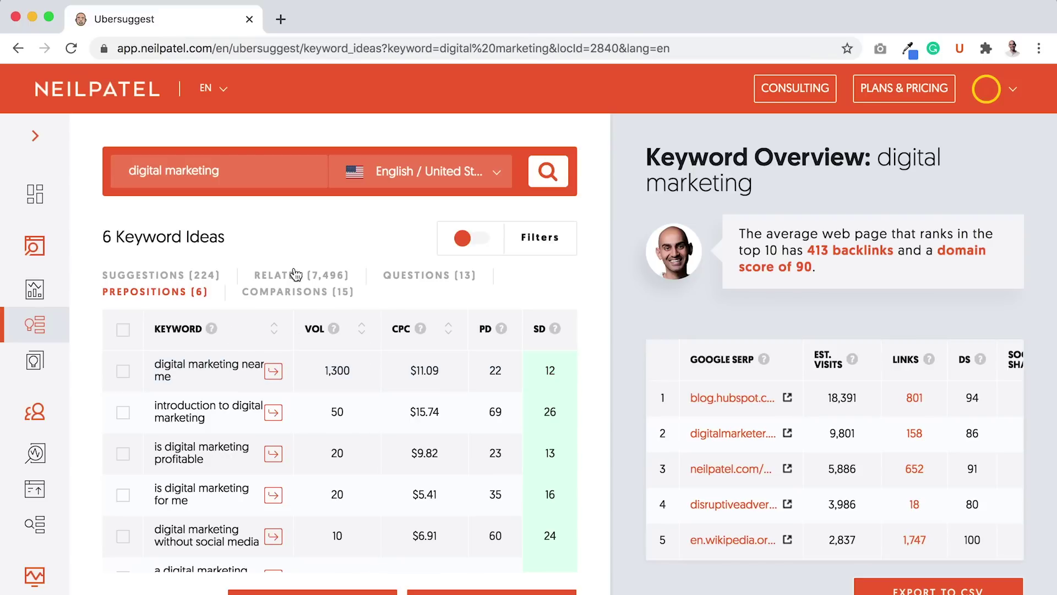
click(305, 300)
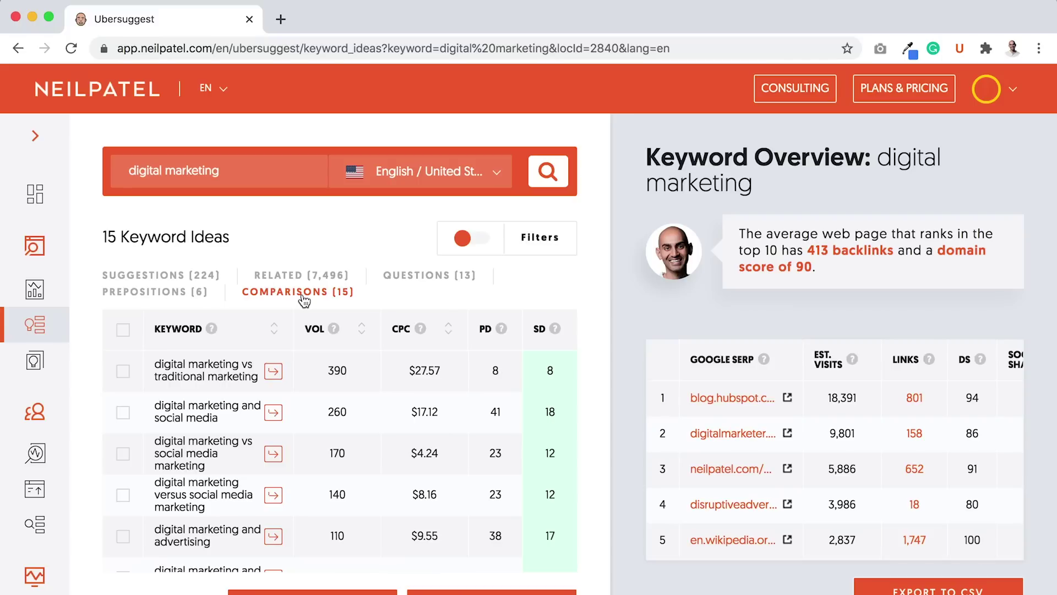
- On the 224 Suggestions, tick the agency, salary, strategy and definition keywords, then return to Overview
click(171, 274)
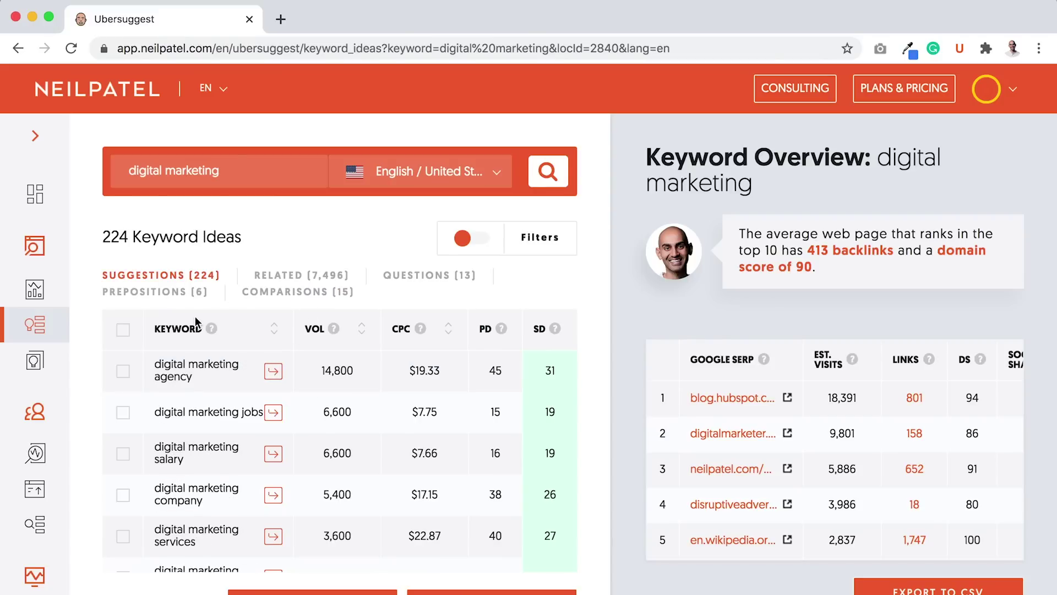
click(118, 376)
click(122, 455)
scroll(121, 458, down, 3)
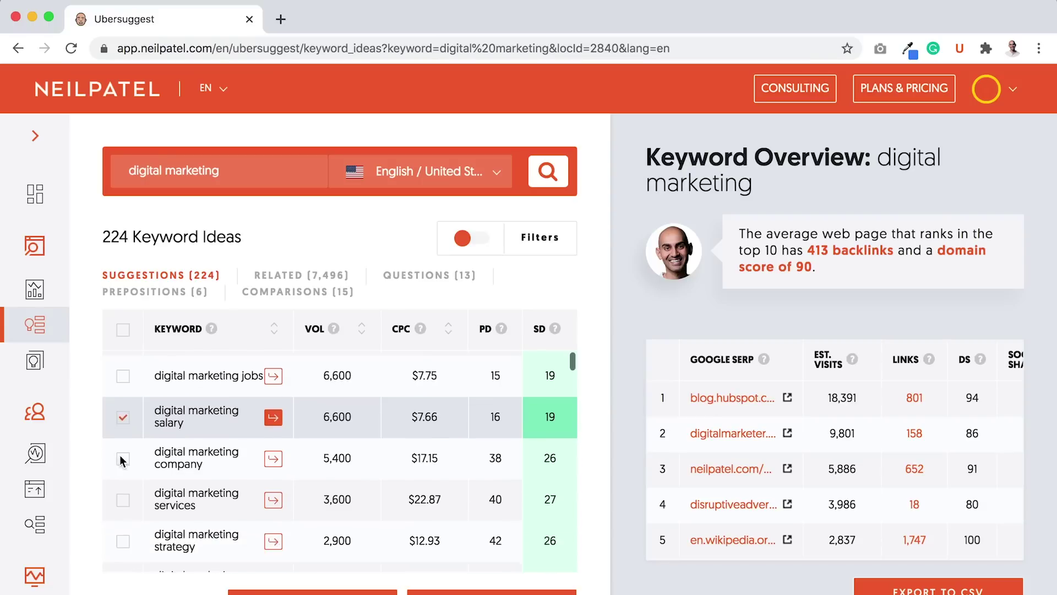
click(123, 473)
scroll(123, 478, down, 2)
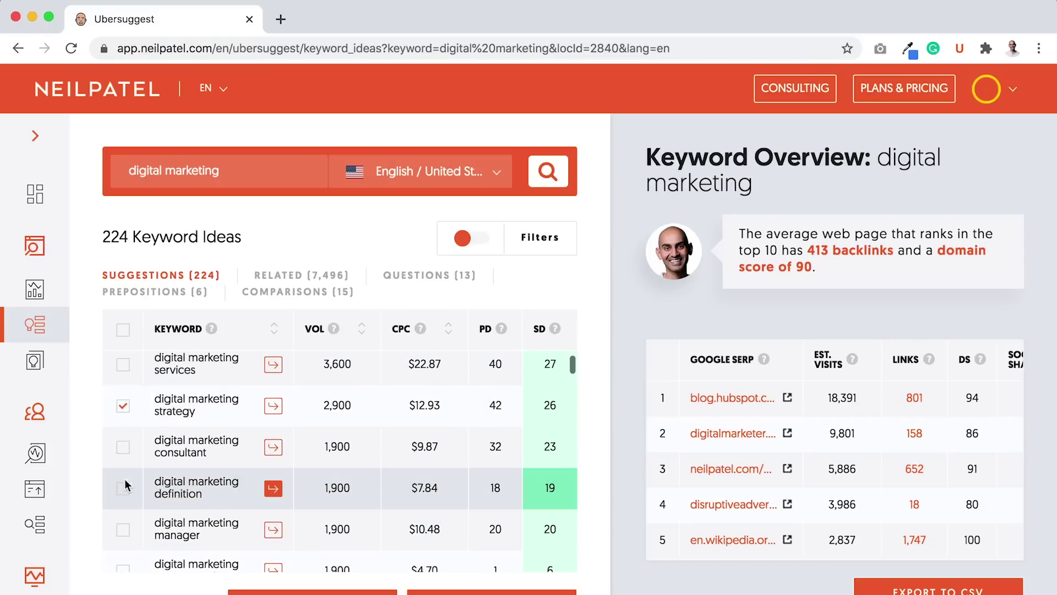
click(124, 490)
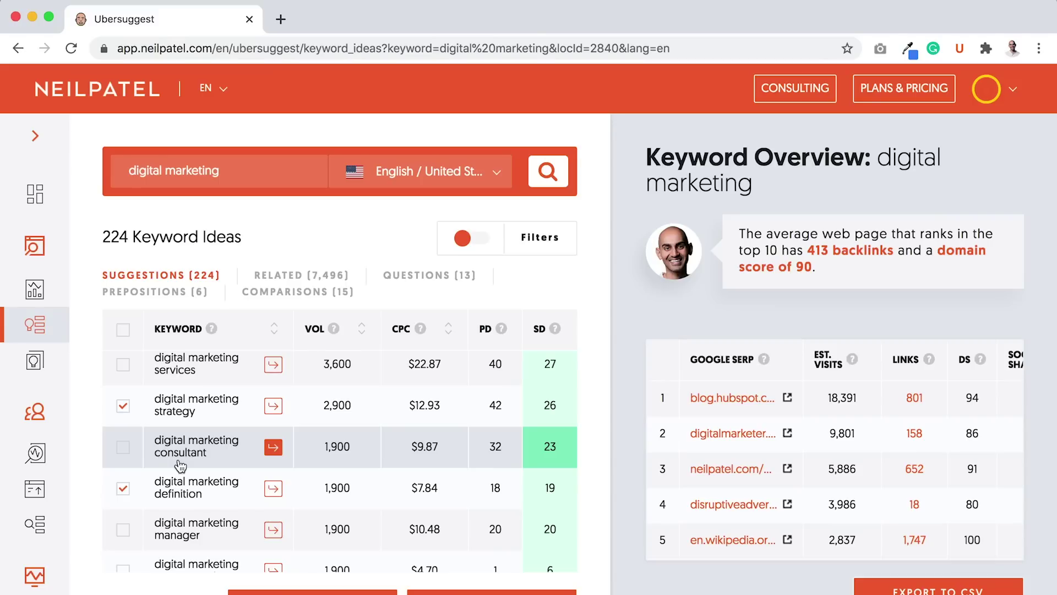
click(34, 290)
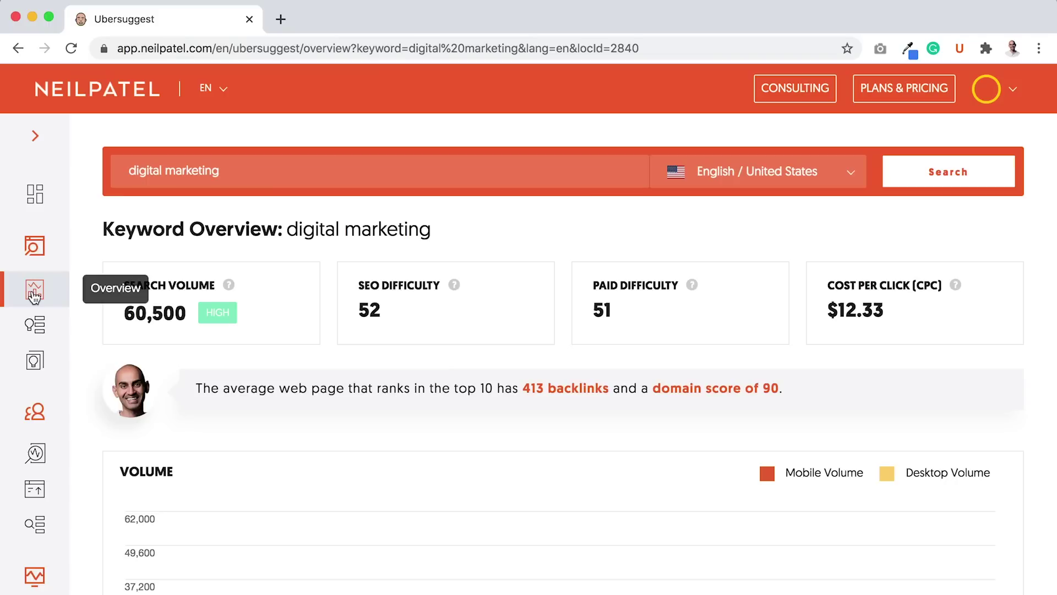
- Scroll the digital marketing overview down to the volume chart and top-10 backlink data
scroll(394, 414, down, 2)
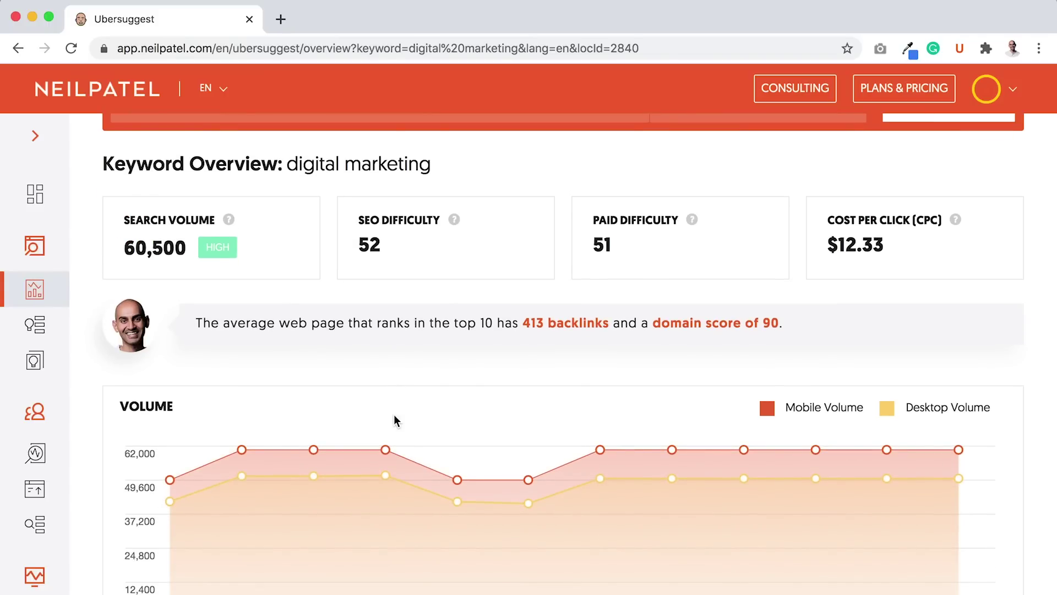
scroll(394, 421, down, 2)
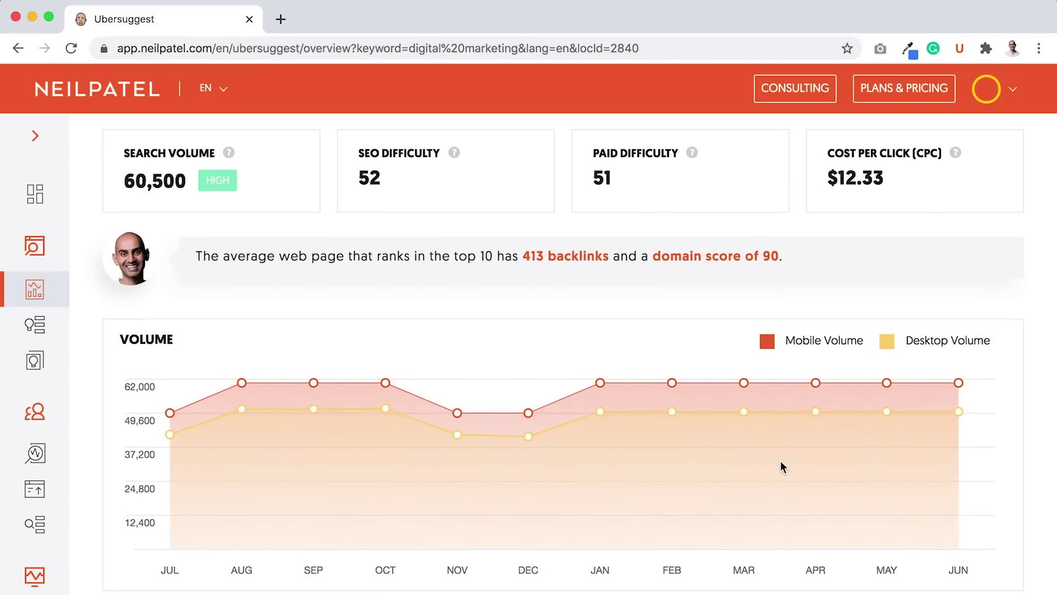
scroll(781, 460, up, 1)
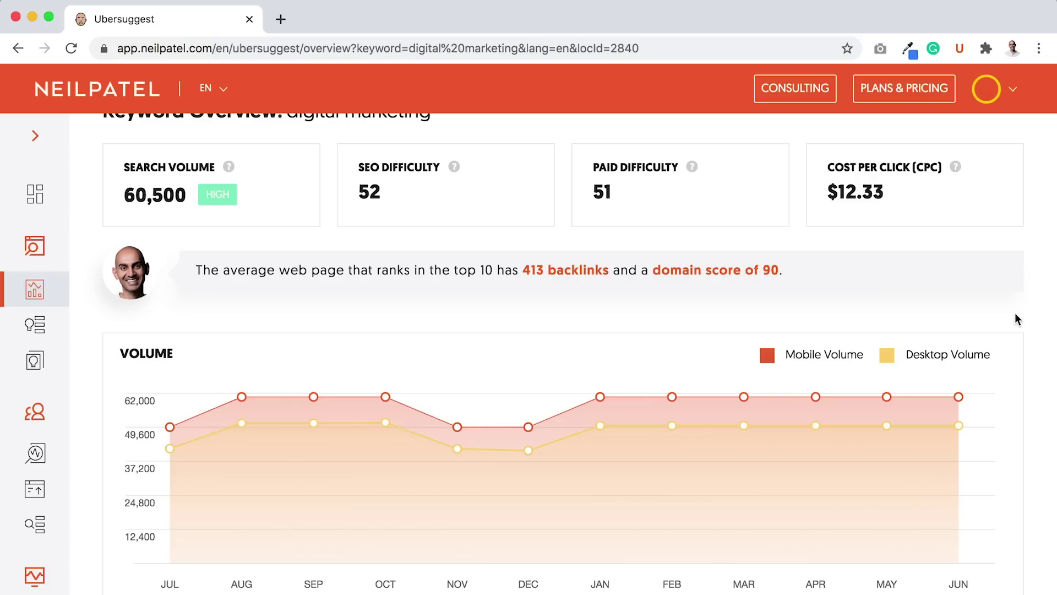
- Glance at the 537 keyword ideas, then go back to the digital marketing overview and scroll down
click(35, 324)
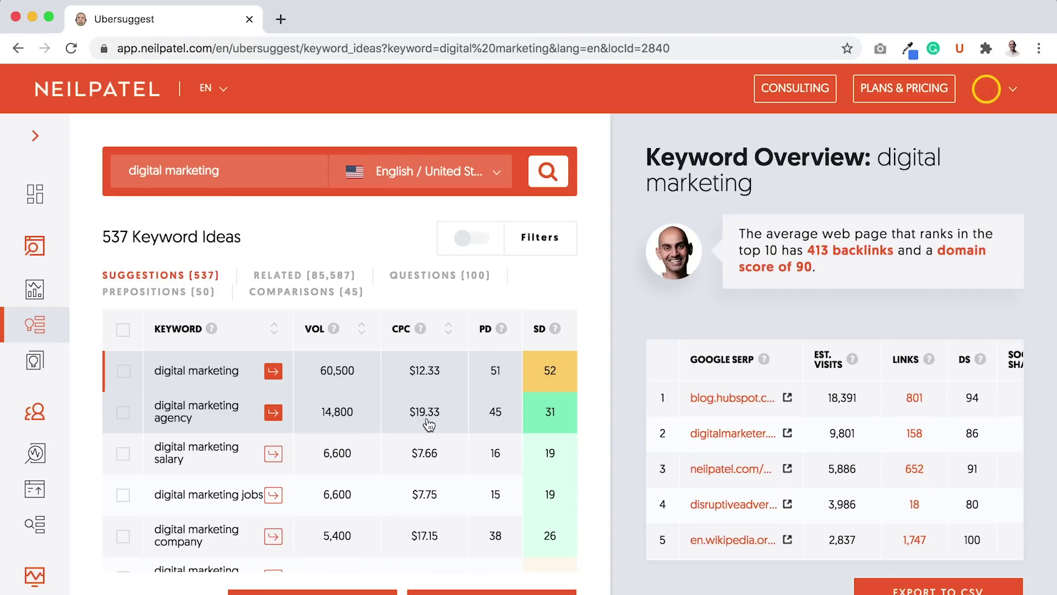
click(31, 285)
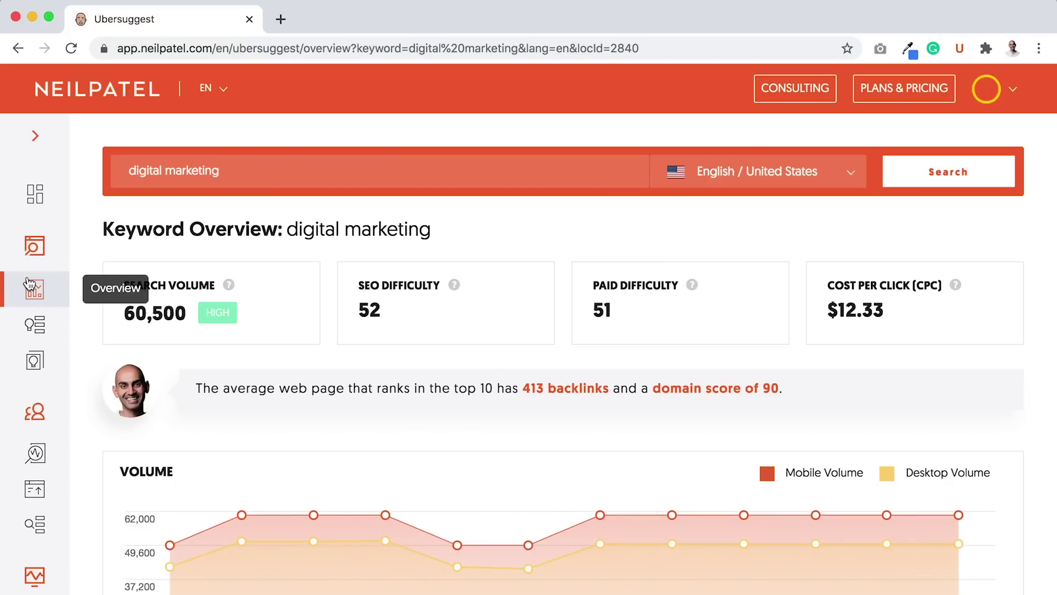
scroll(31, 284, down, 3)
scroll(378, 356, down, 6)
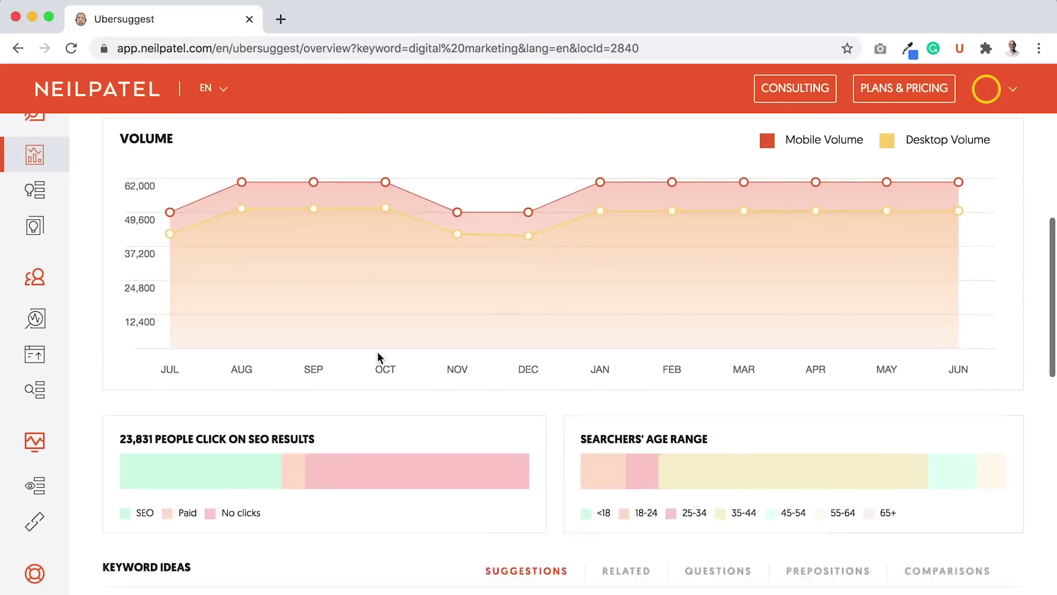
scroll(378, 352, down, 2)
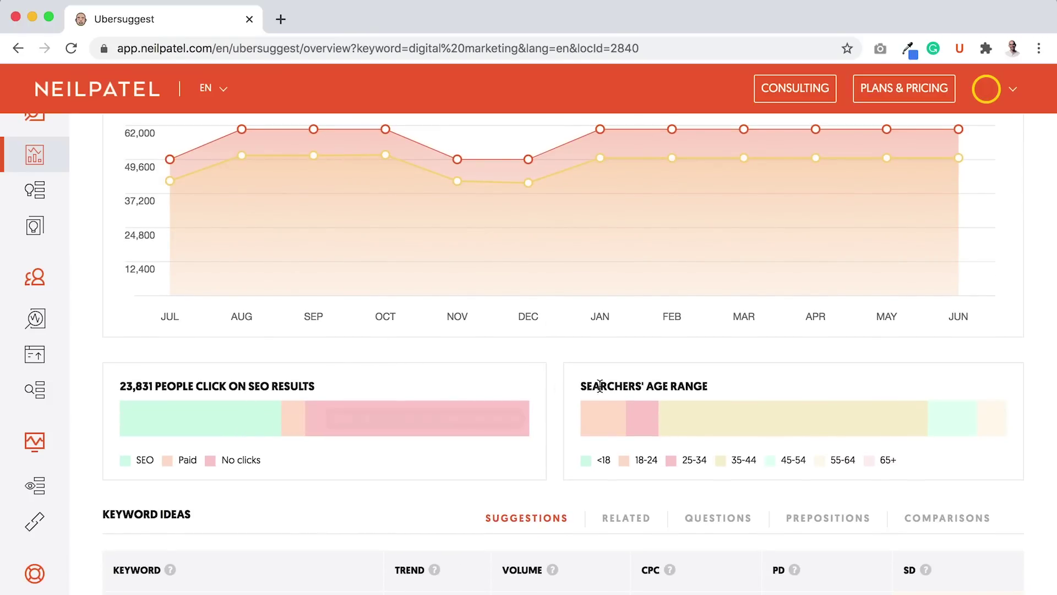
- Review the overview's clicks, age and keyword ideas sections and open the full keyword ideas list
scroll(698, 372, down, 10)
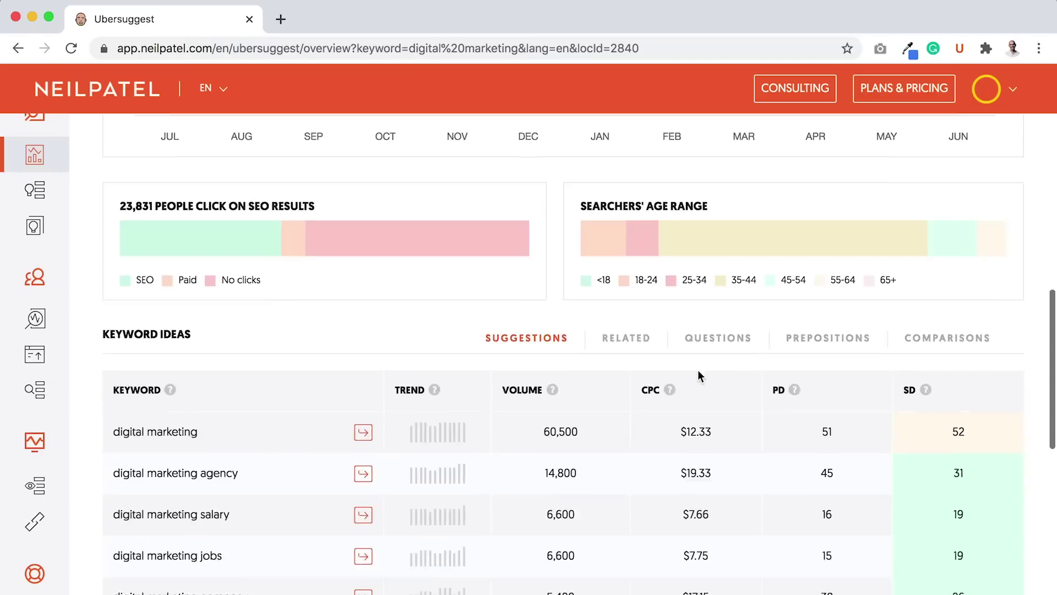
scroll(699, 373, up, 15)
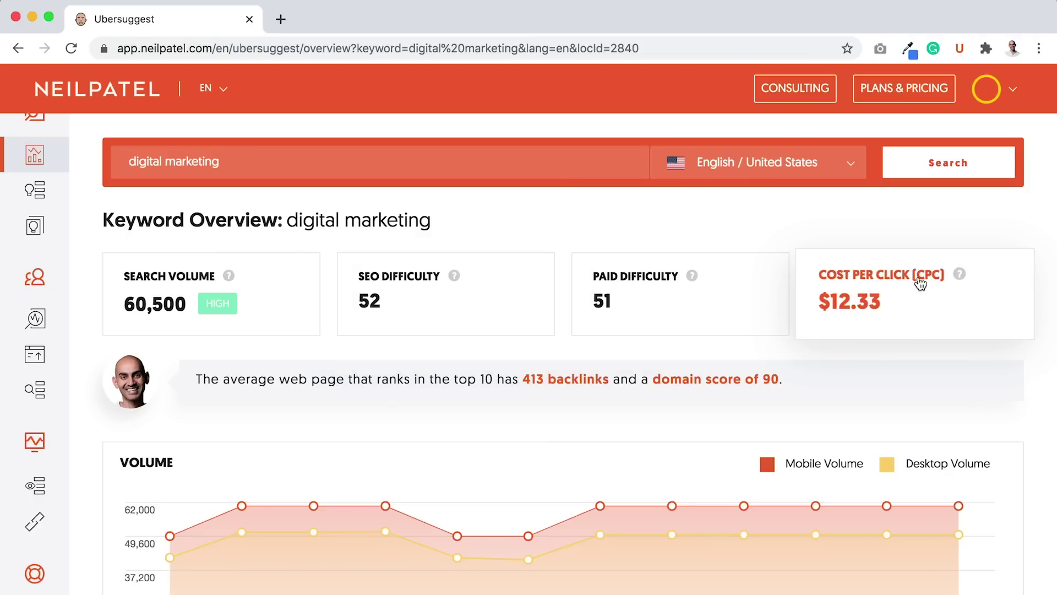
scroll(920, 283, down, 10)
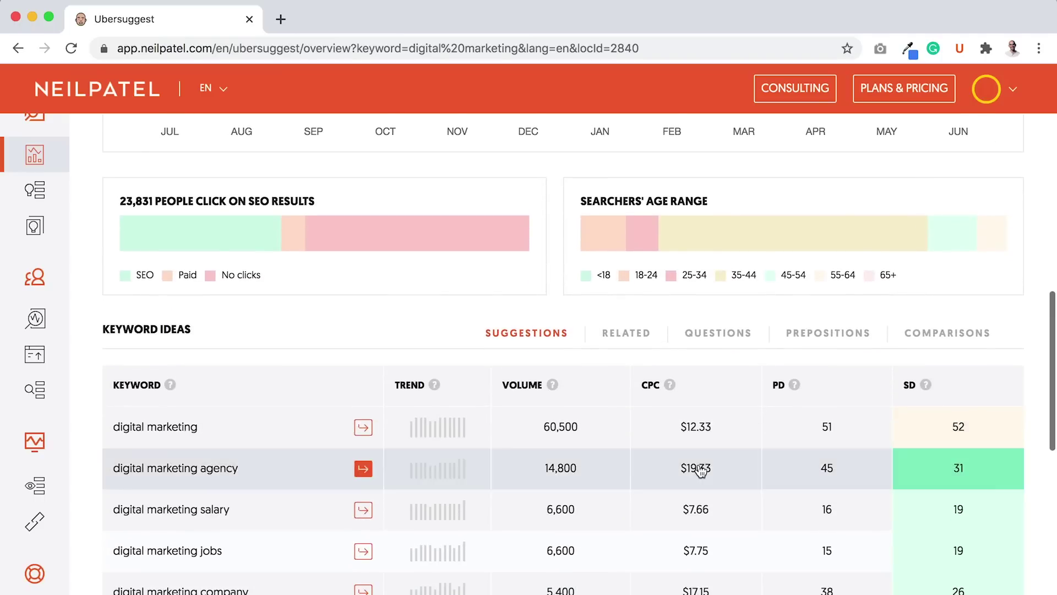
scroll(702, 440, down, 4)
click(583, 542)
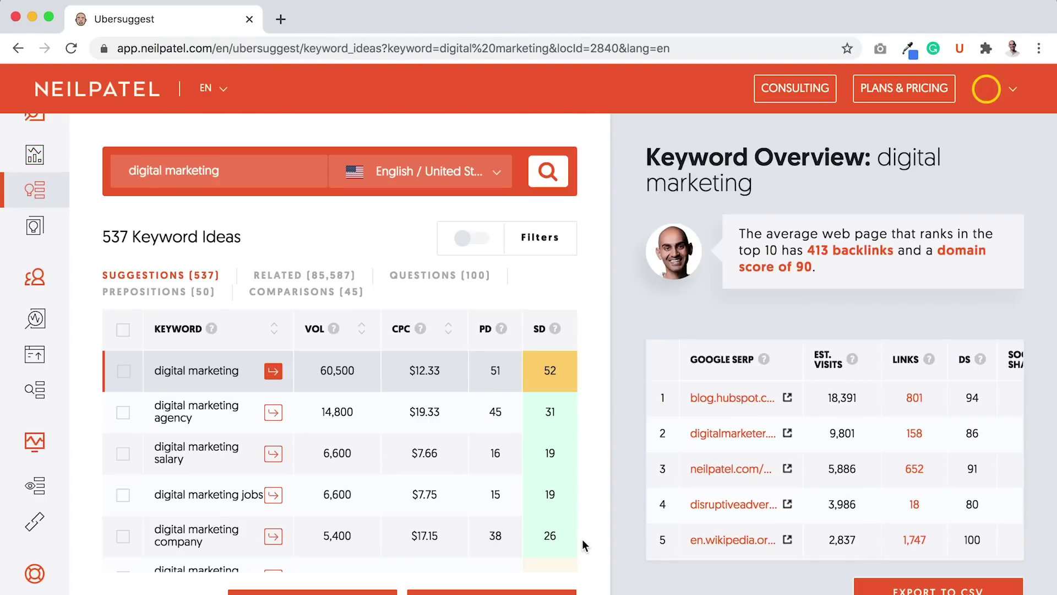
- Re-enable filters with CPC minimum 1 and SEO difficulty maximum 40, listing 224 ideas
click(461, 241)
scroll(236, 495, down, 4)
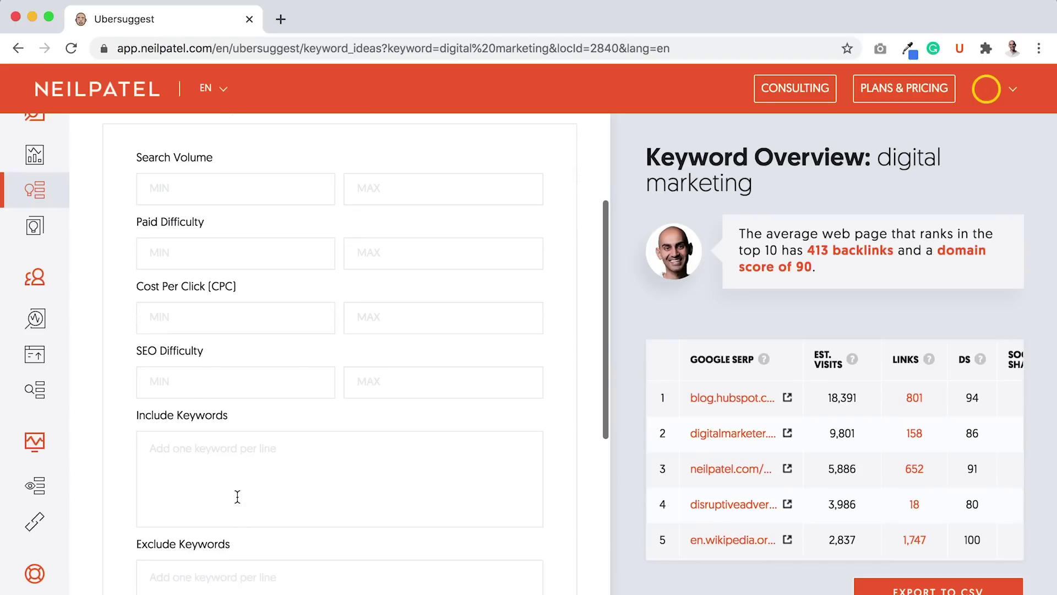
click(265, 325)
text(1)
click(382, 385)
text(40)
scroll(567, 479, down, 5)
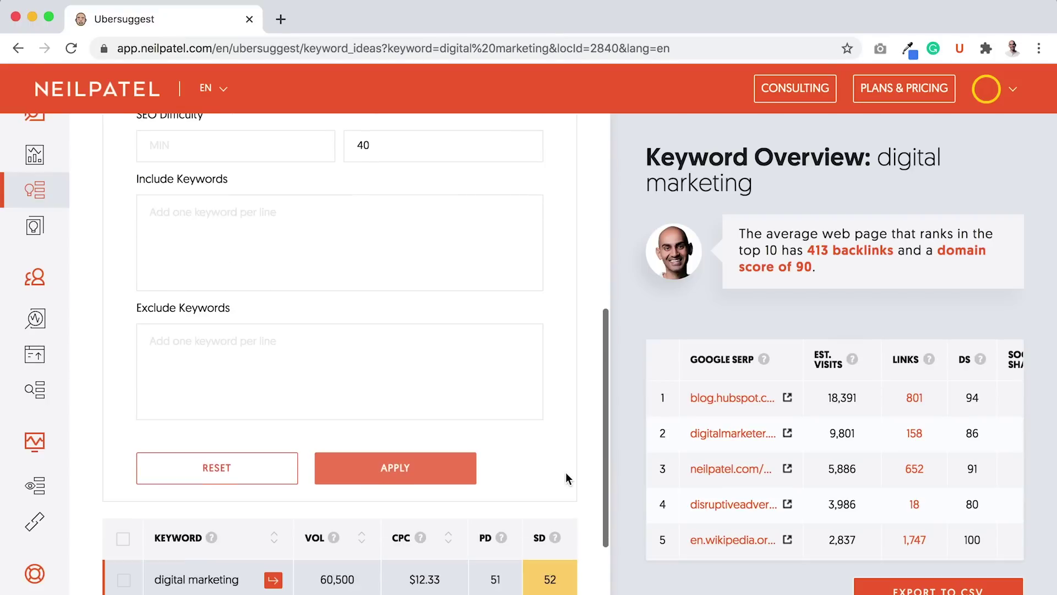
click(439, 484)
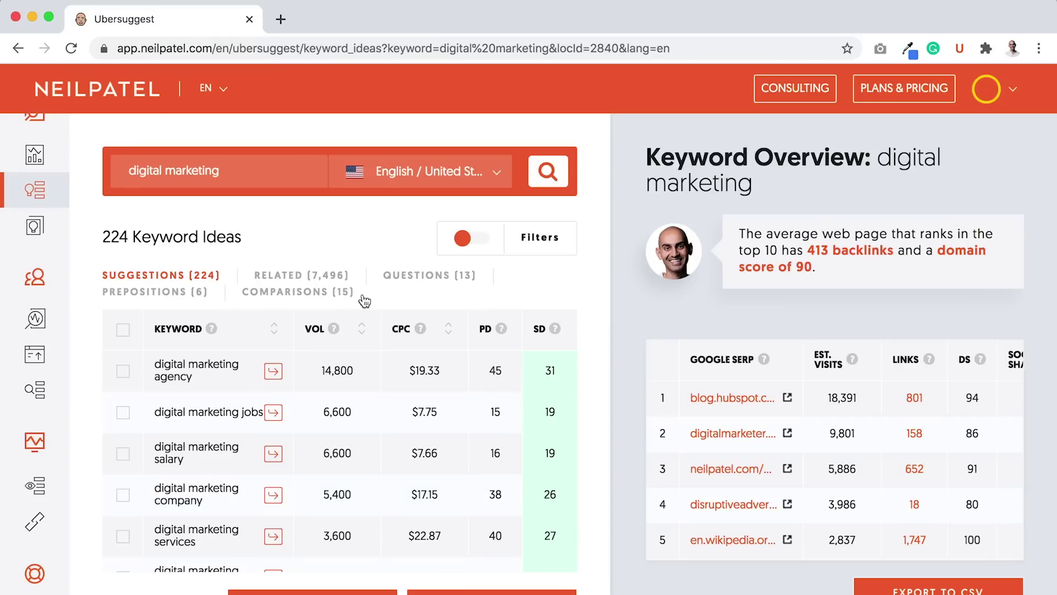
- Among the related ideas, tick agency for digital marketing, digital marketing agencies and agencies for digital marketing
click(306, 275)
click(124, 411)
click(124, 455)
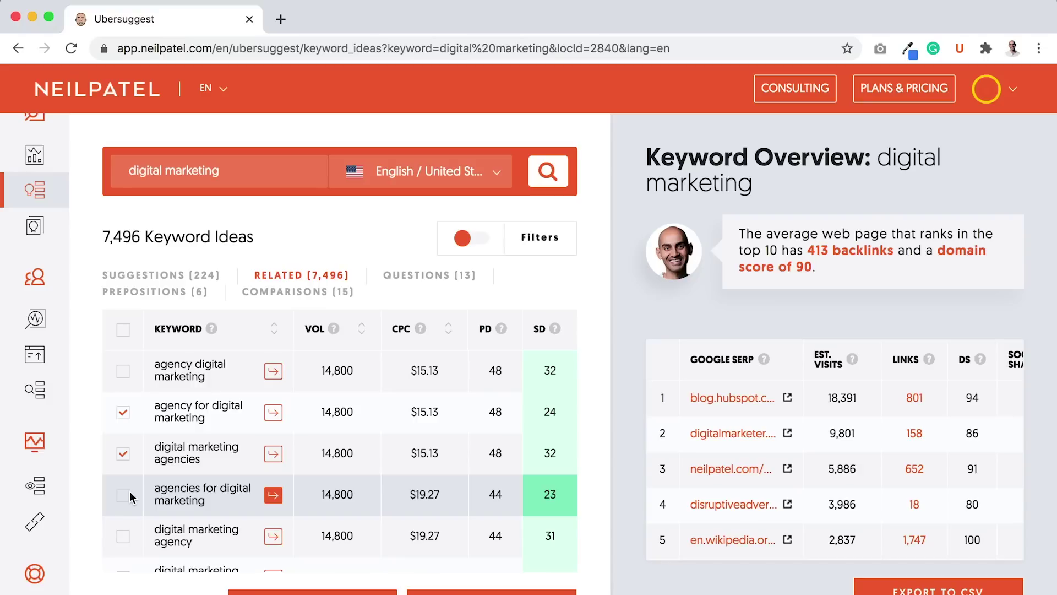
click(123, 496)
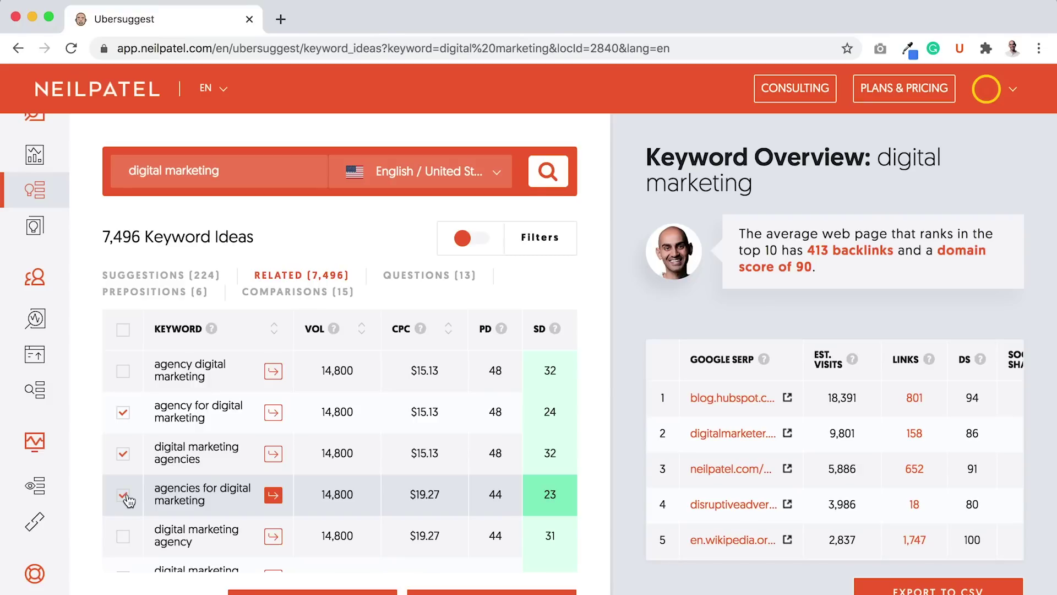
- Back on the suggestions, tick digital marketing jobs and digital marketing salary for export
click(161, 279)
click(123, 413)
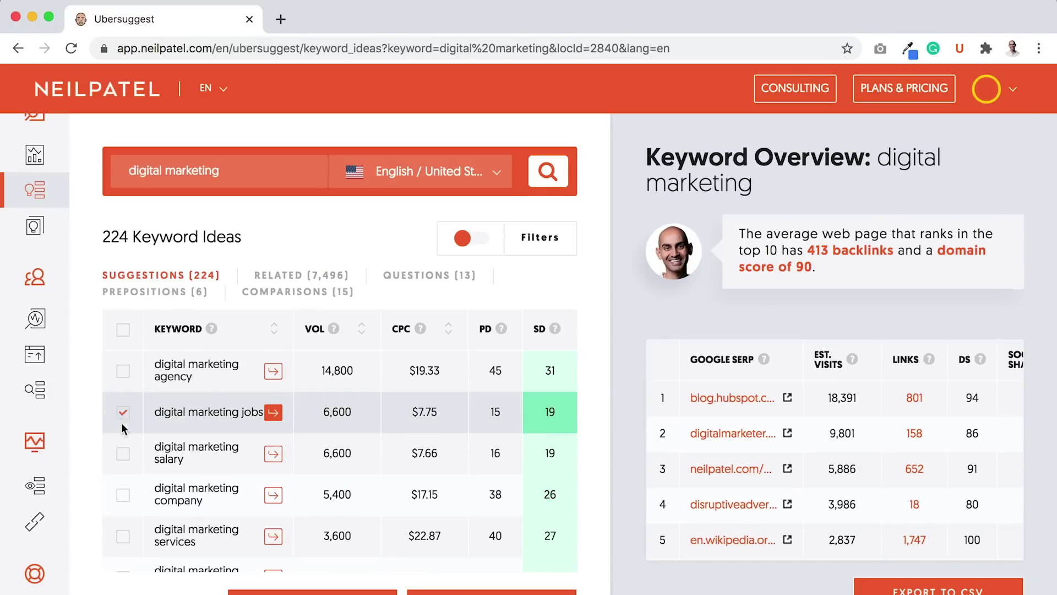
click(124, 454)
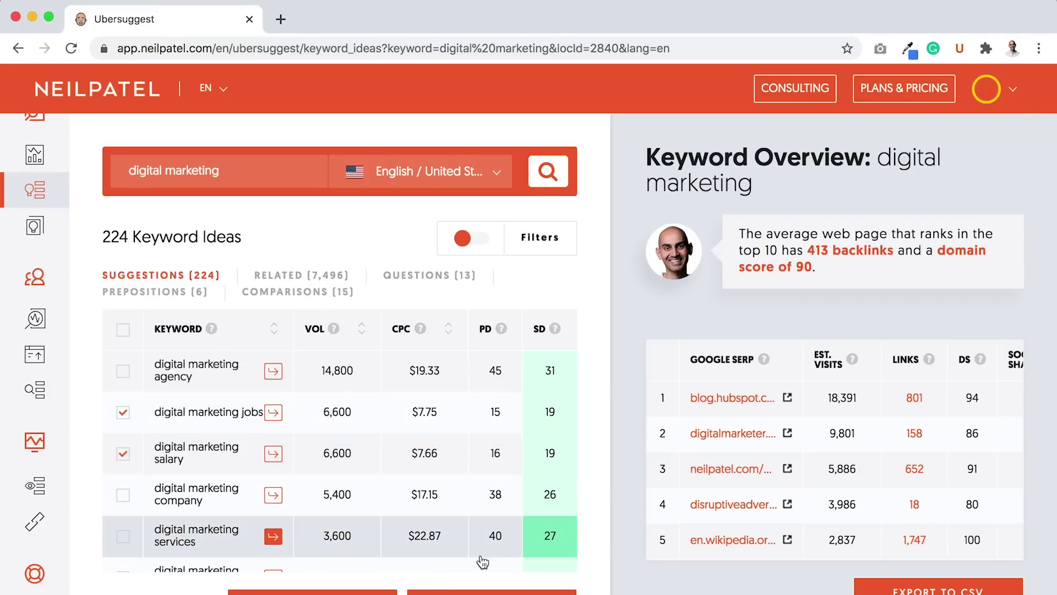